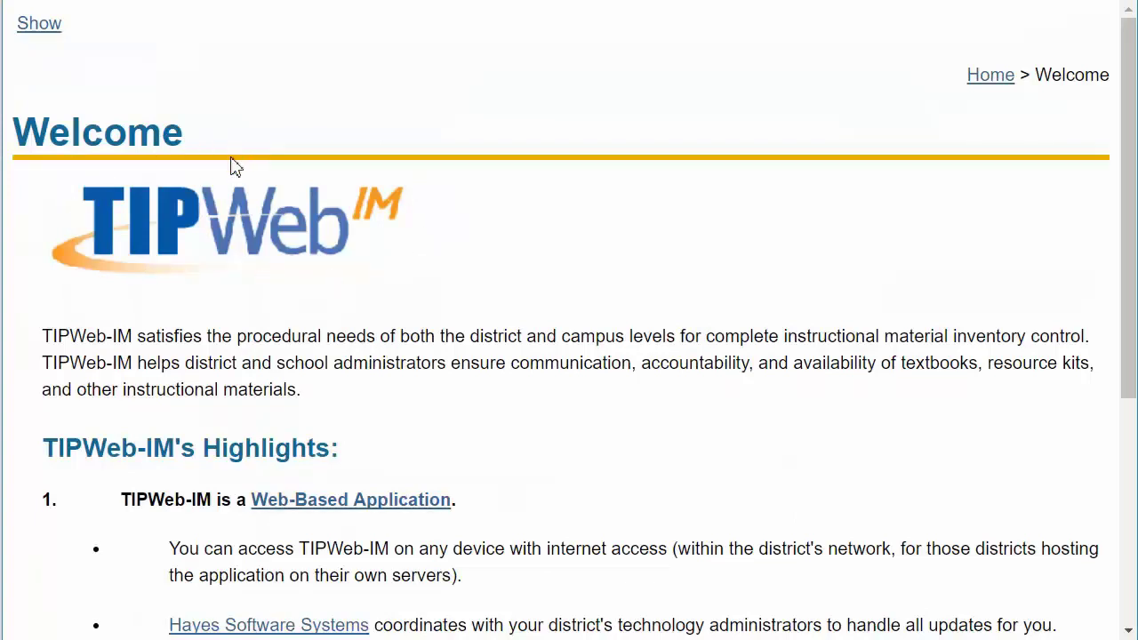
# Show the help contents, widen the contents pane and open the Print ISBN/Accession Bar Code Labels Overview topic under Automation
pyautogui.click(40, 28)
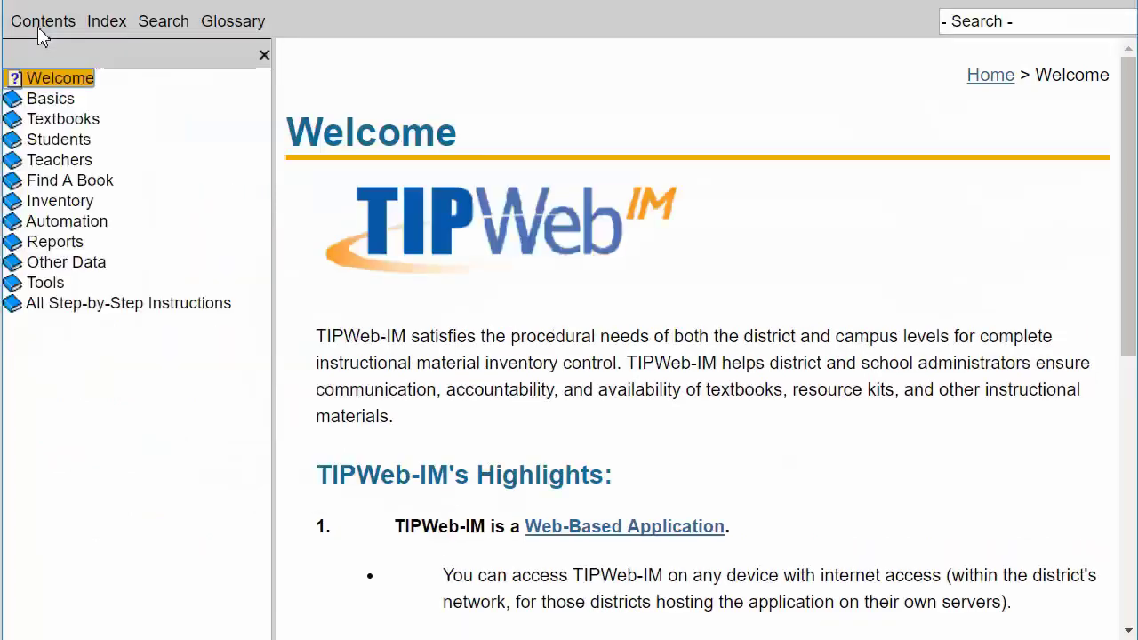
pyautogui.click(64, 225)
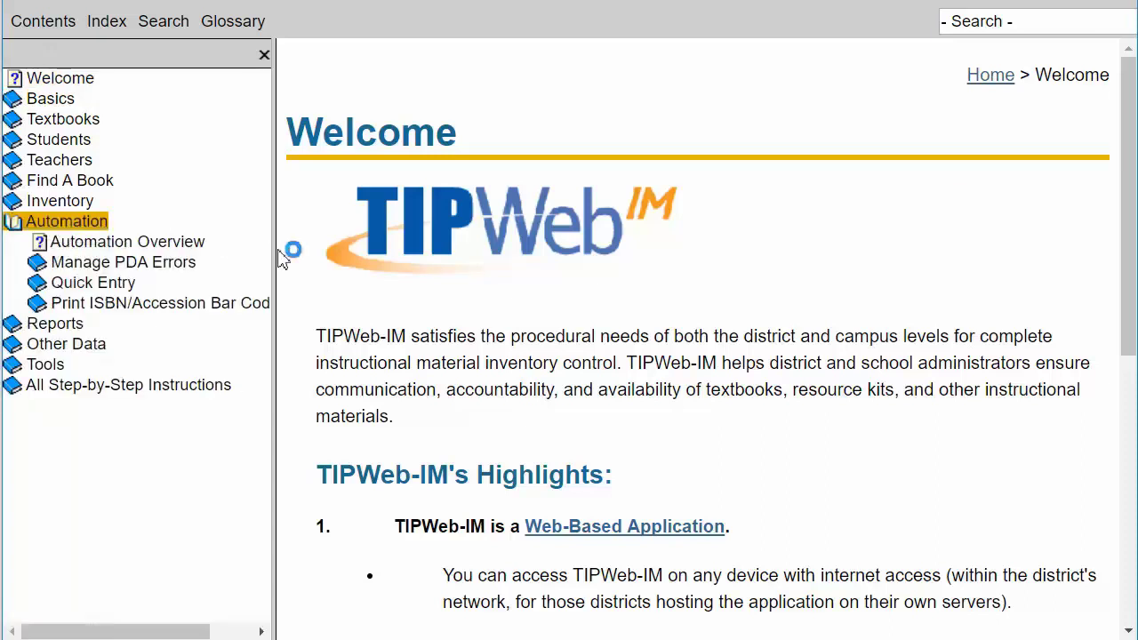
pyautogui.moveTo(275, 249); pyautogui.dragTo(380, 258)
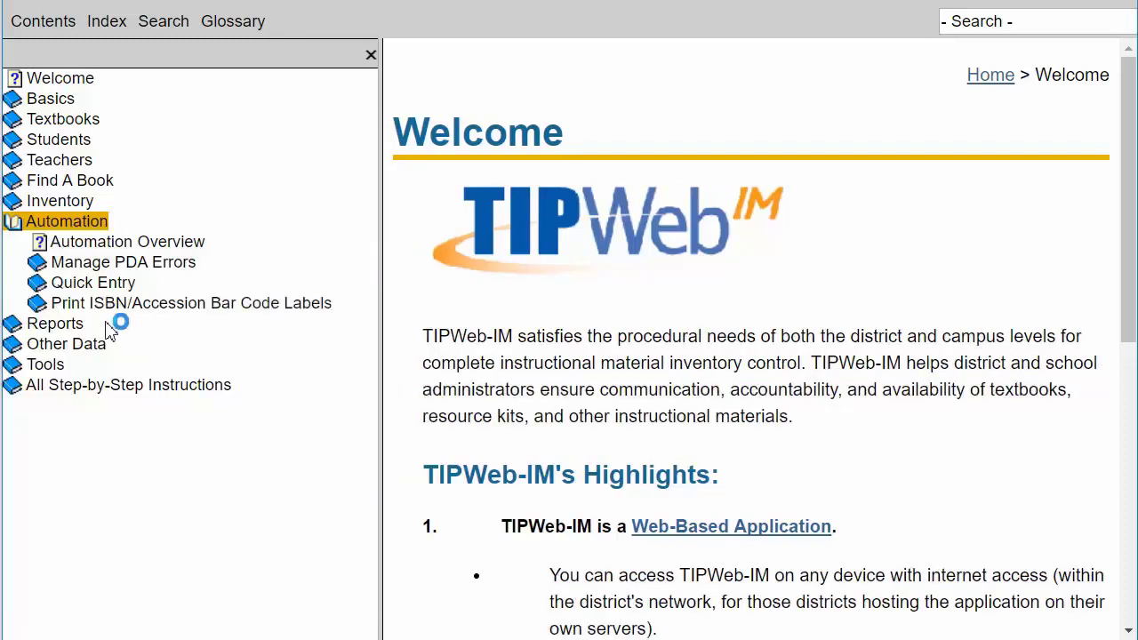
pyautogui.click(190, 306)
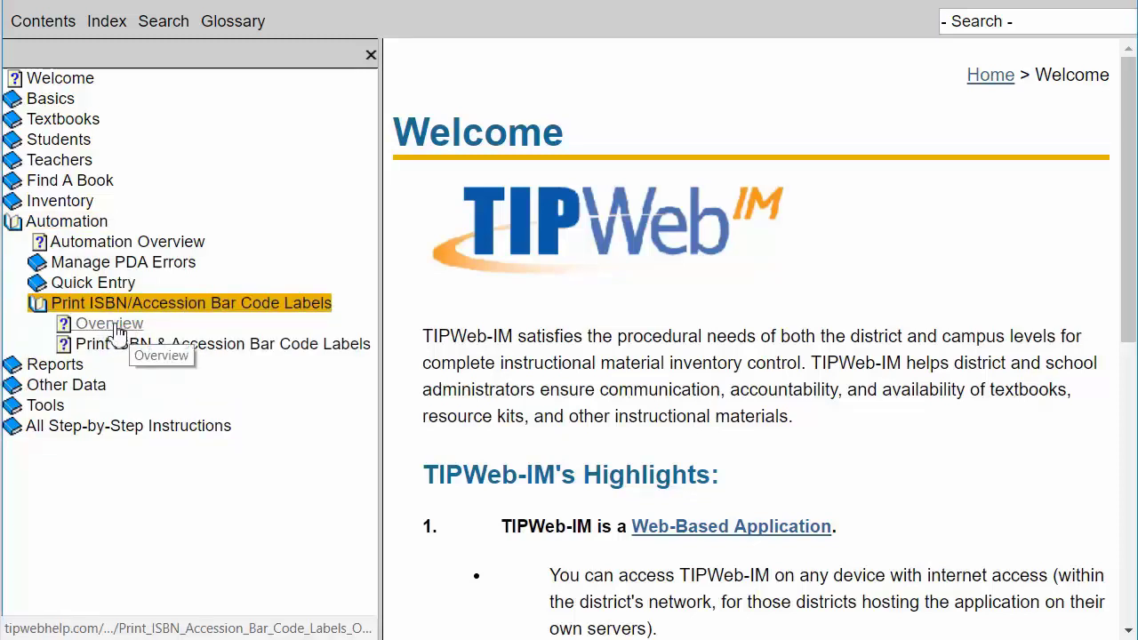
pyautogui.click(114, 329)
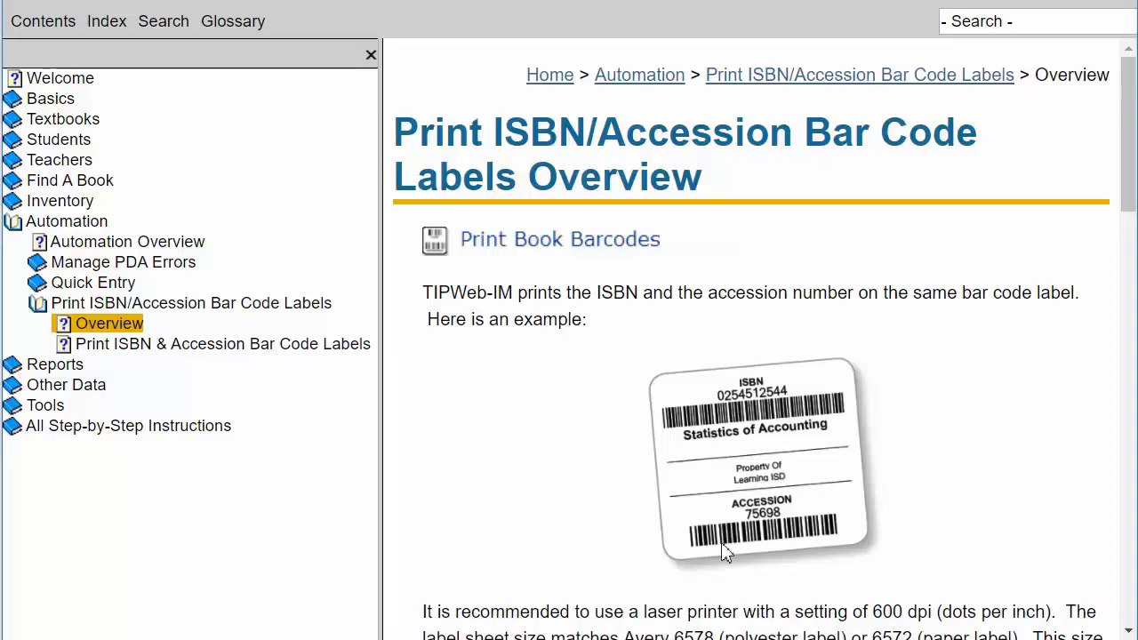
# Examine the overview's printing recommendations, highlighting the printer type, dpi setting and Avery label sheet numbers
pyautogui.scroll(-1, 562, 461)
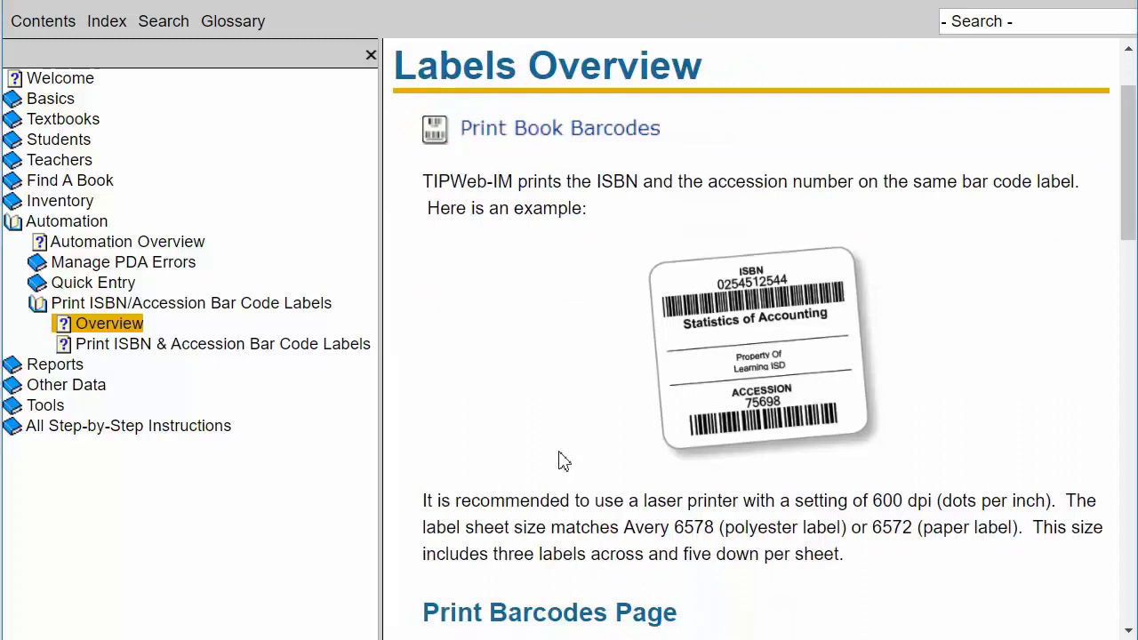
pyautogui.moveTo(646, 500); pyautogui.dragTo(741, 501)
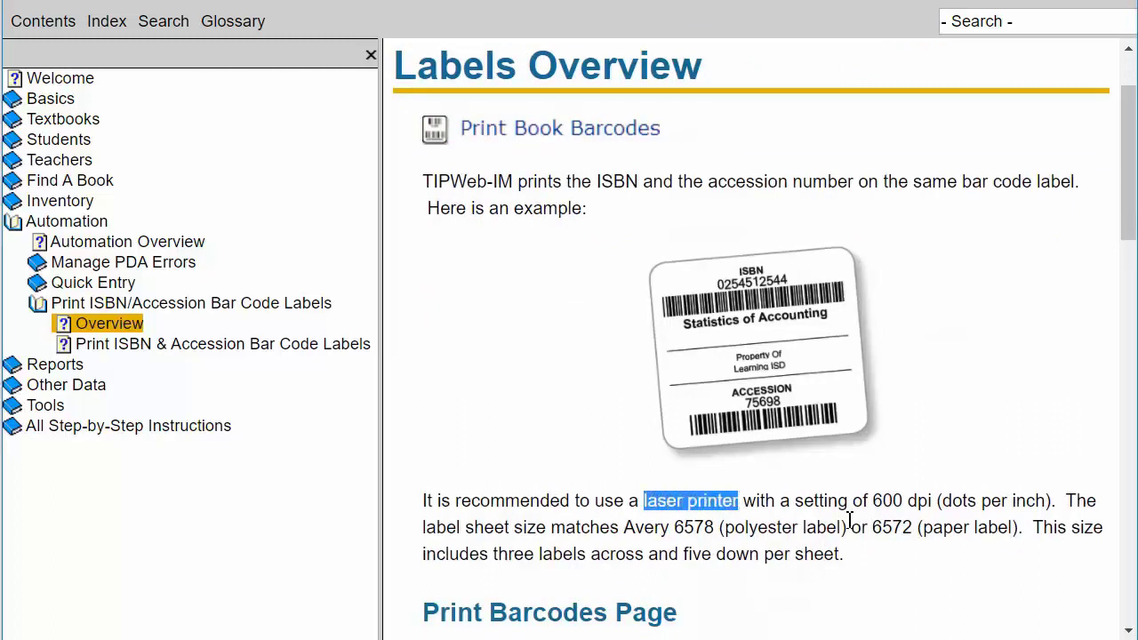
pyautogui.moveTo(873, 501); pyautogui.dragTo(937, 502)
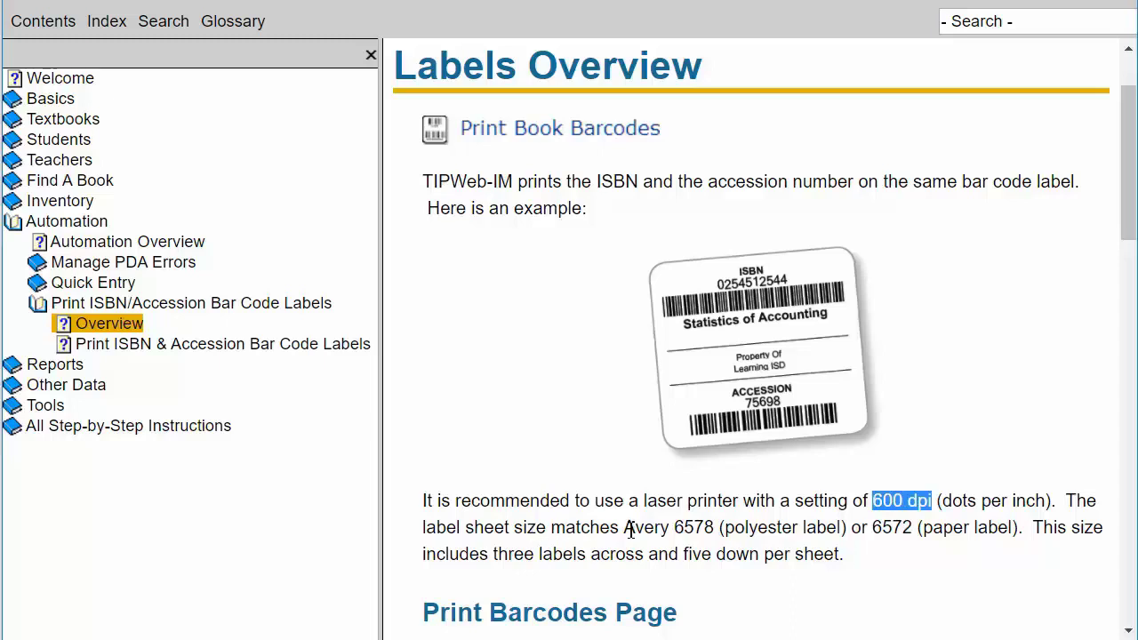
pyautogui.moveTo(629, 529); pyautogui.dragTo(731, 533)
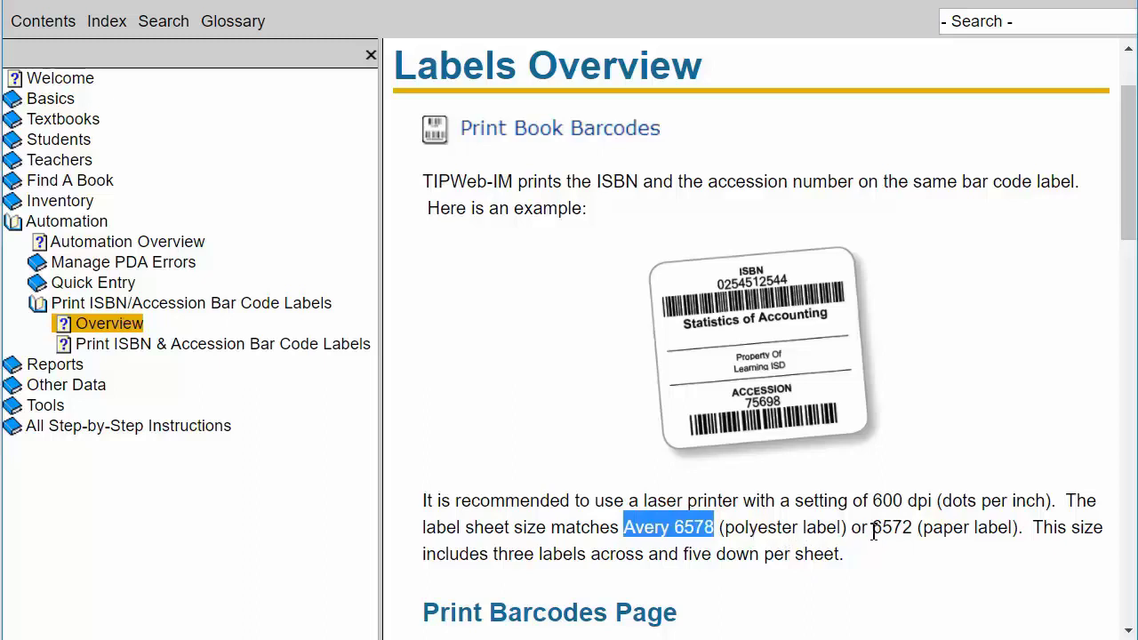
pyautogui.moveTo(871, 530); pyautogui.dragTo(913, 529)
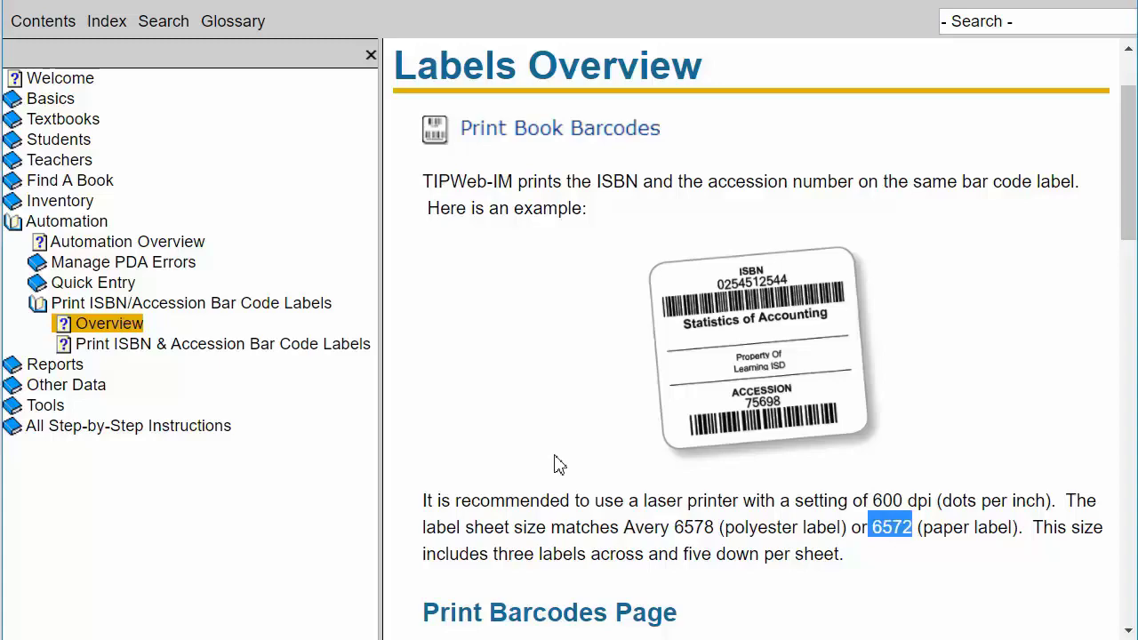
# Read the Print Barcodes Page field descriptions and the page handling settings for each Adobe Reader version, highlighting the PDF reader requirement
pyautogui.scroll(-5, 559, 463)
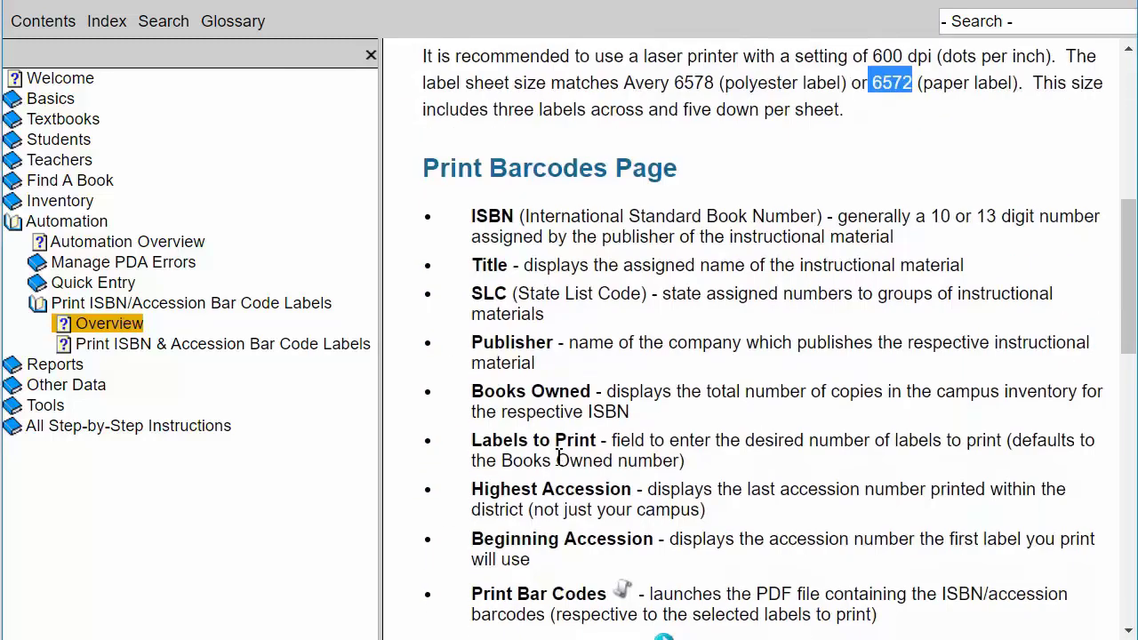
pyautogui.scroll(-4, 558, 455)
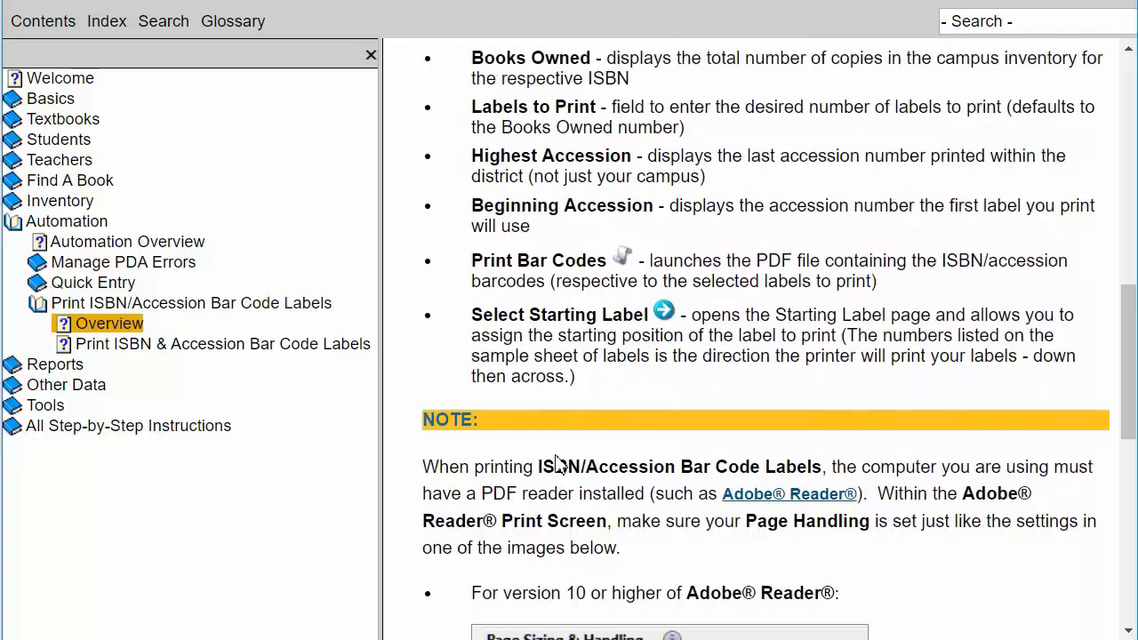
pyautogui.scroll(-3, 558, 463)
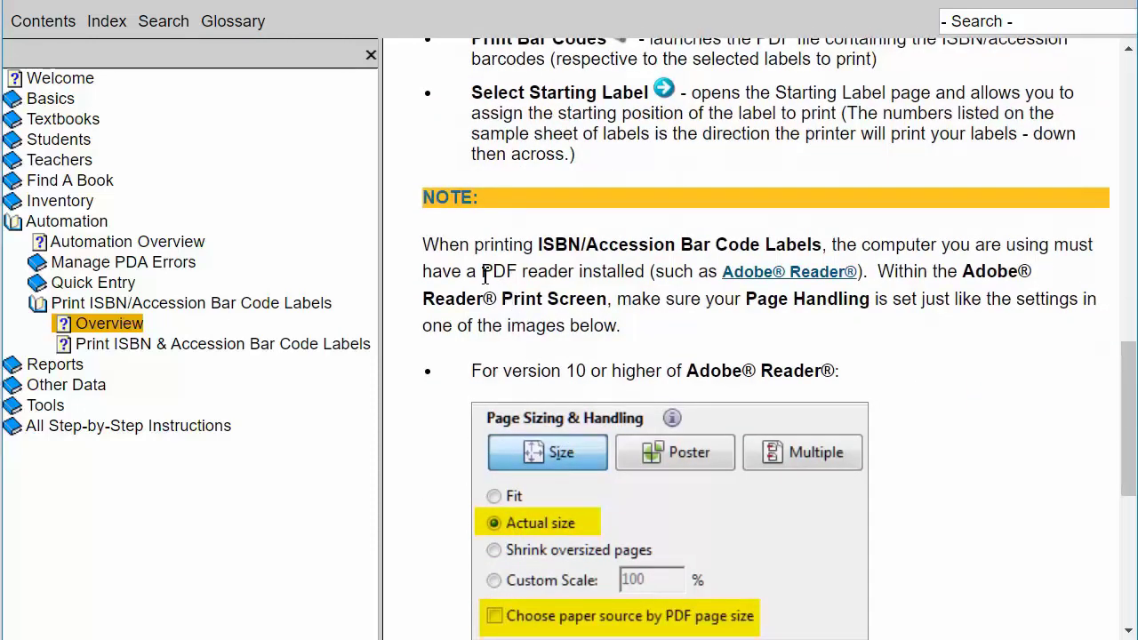
pyautogui.moveTo(484, 275); pyautogui.dragTo(581, 275)
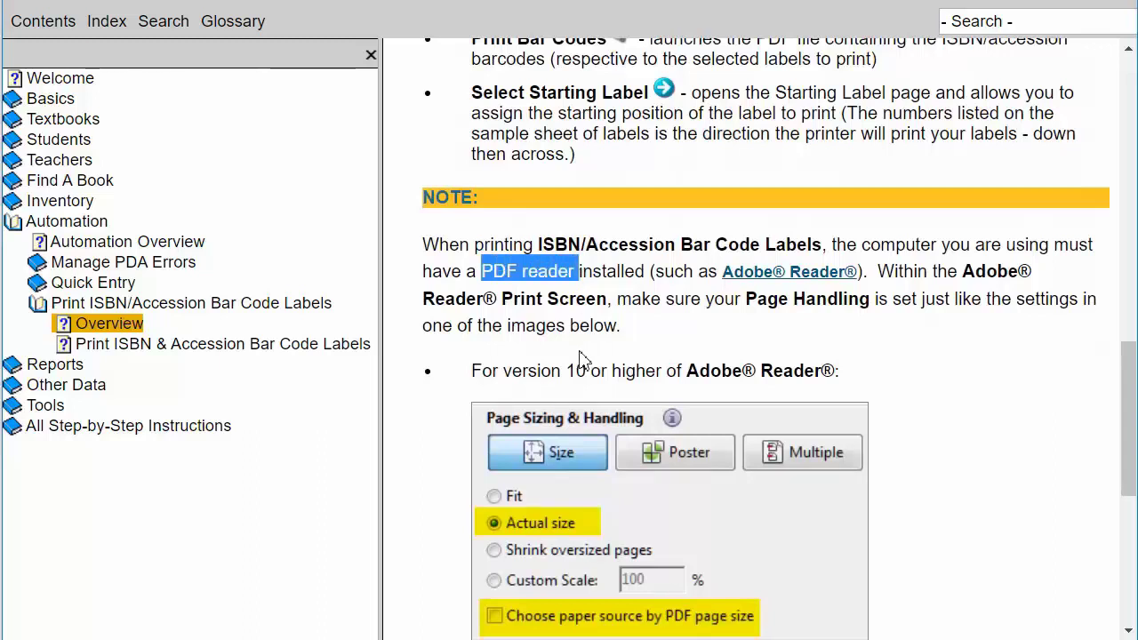
pyautogui.moveTo(473, 370); pyautogui.dragTo(941, 393)
pyautogui.scroll(-5, 941, 392)
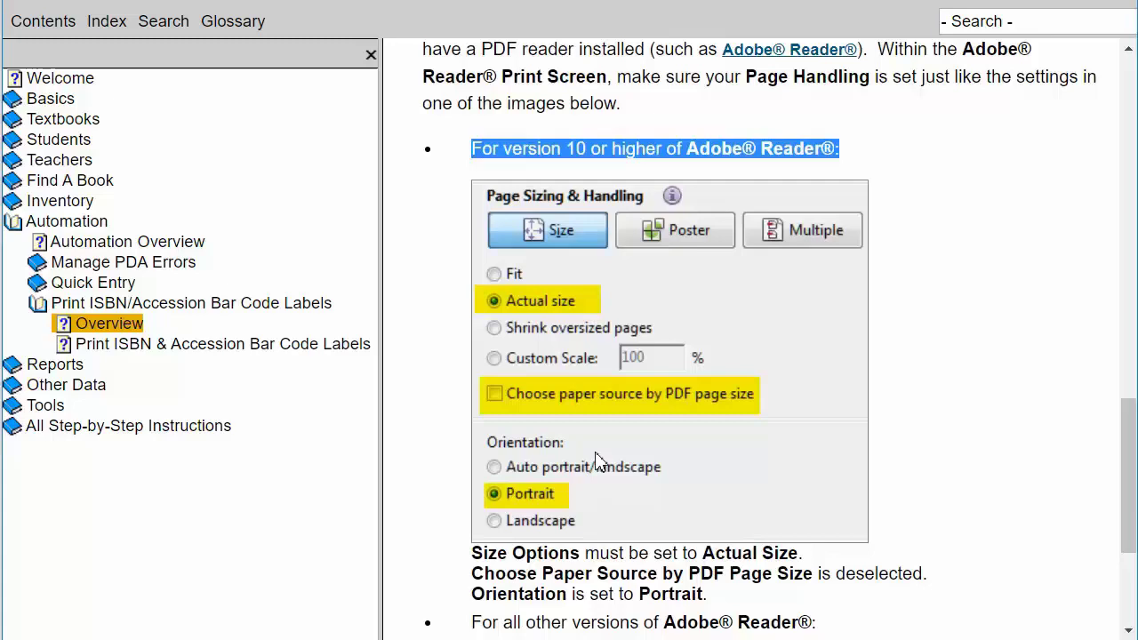
pyautogui.scroll(-3, 597, 461)
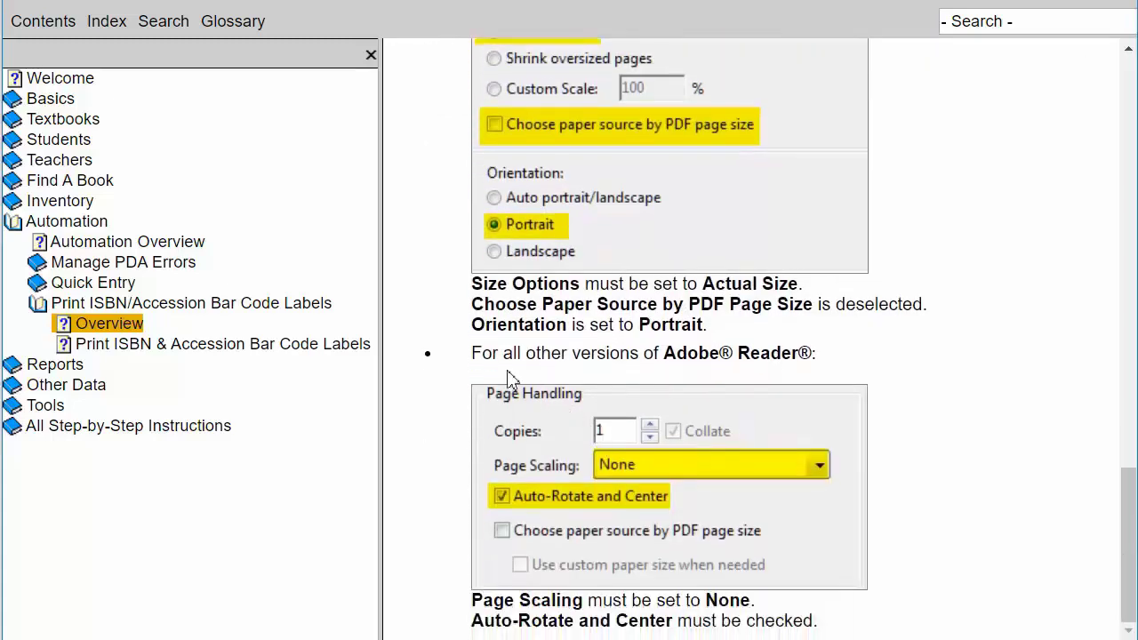
pyautogui.moveTo(473, 352); pyautogui.dragTo(816, 361)
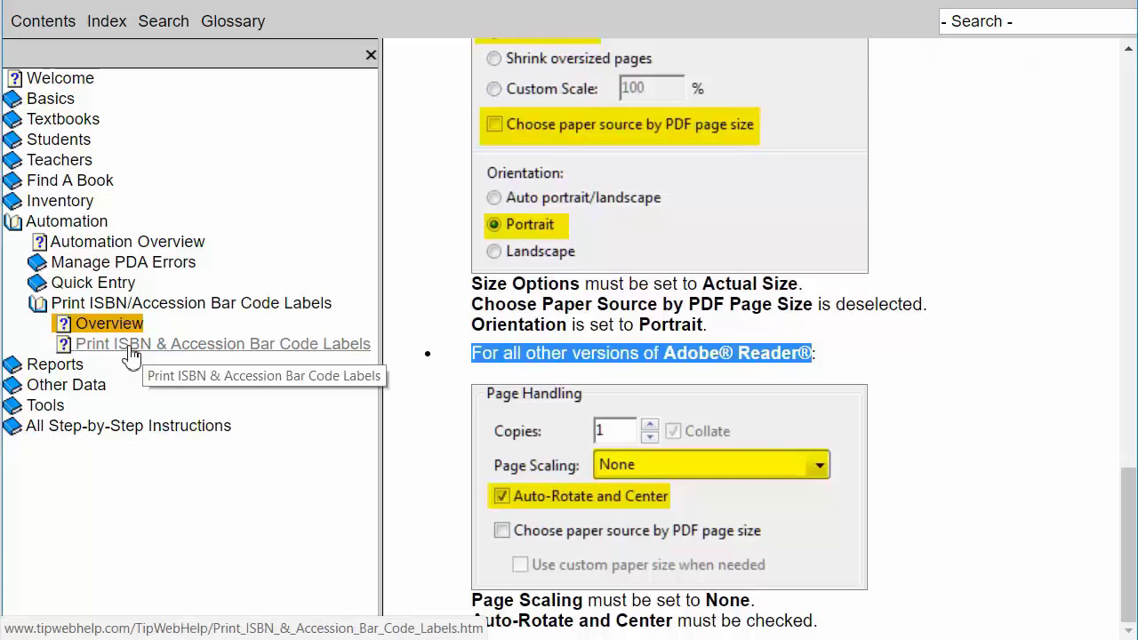
# Open the Print ISBN & Accession Bar Code Labels help topic and read its step-by-step instructions
pyautogui.click(222, 351)
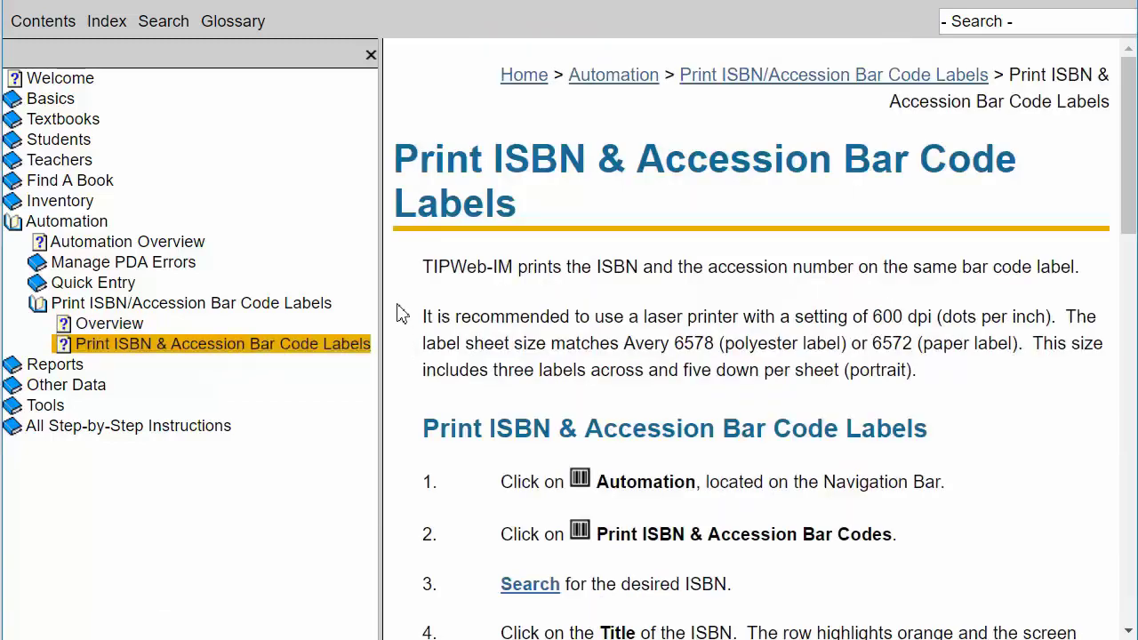
pyautogui.scroll(-5, 402, 313)
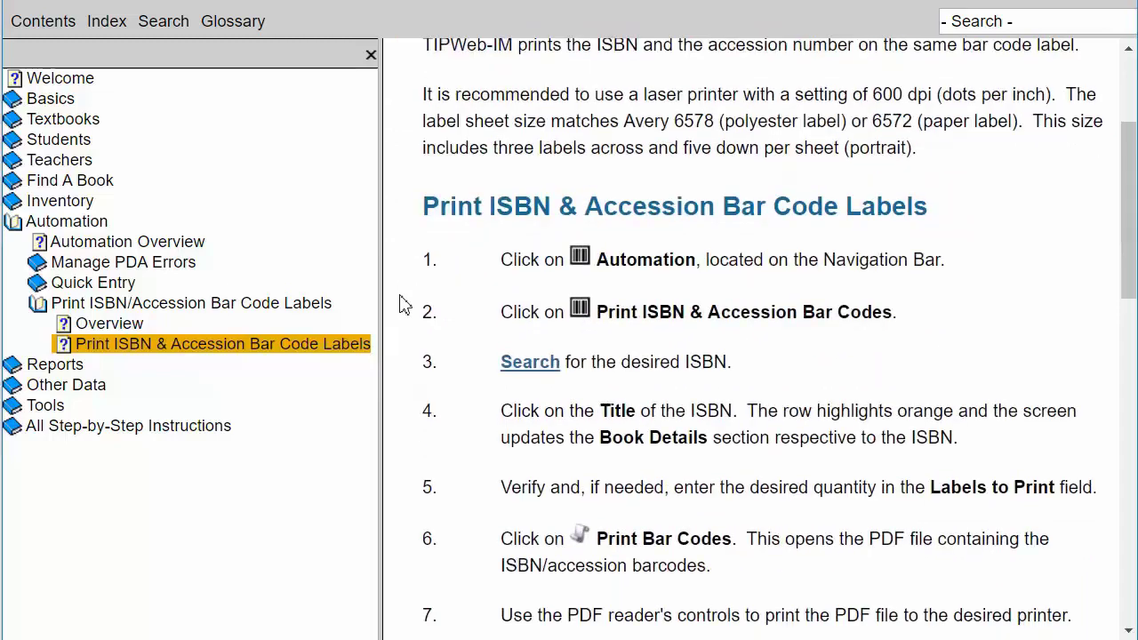
pyautogui.scroll(-3, 404, 283)
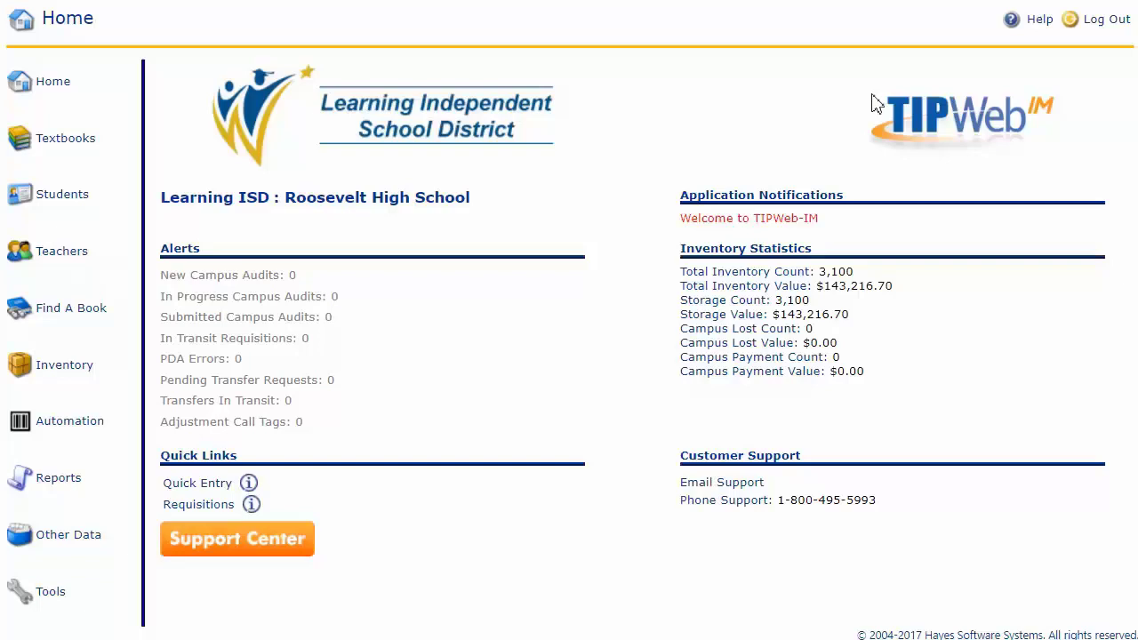
# In TIPWeb-IM, open Print Book ISBN & Accession Bar Codes under Automation and search by All for "Ways of the"
pyautogui.click(62, 431)
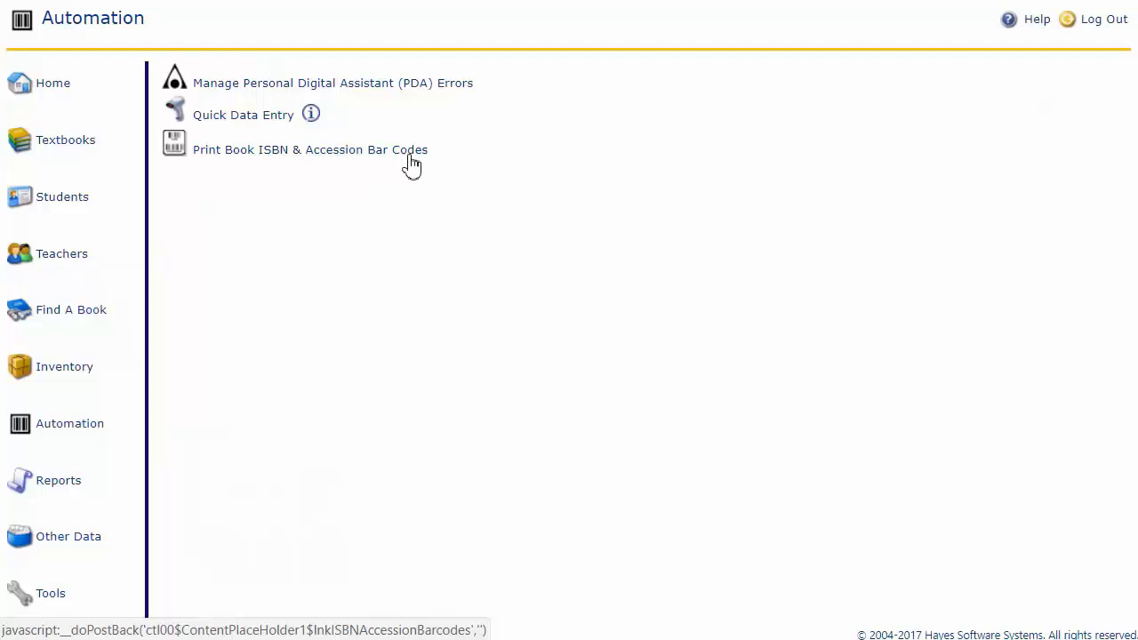
pyautogui.click(337, 161)
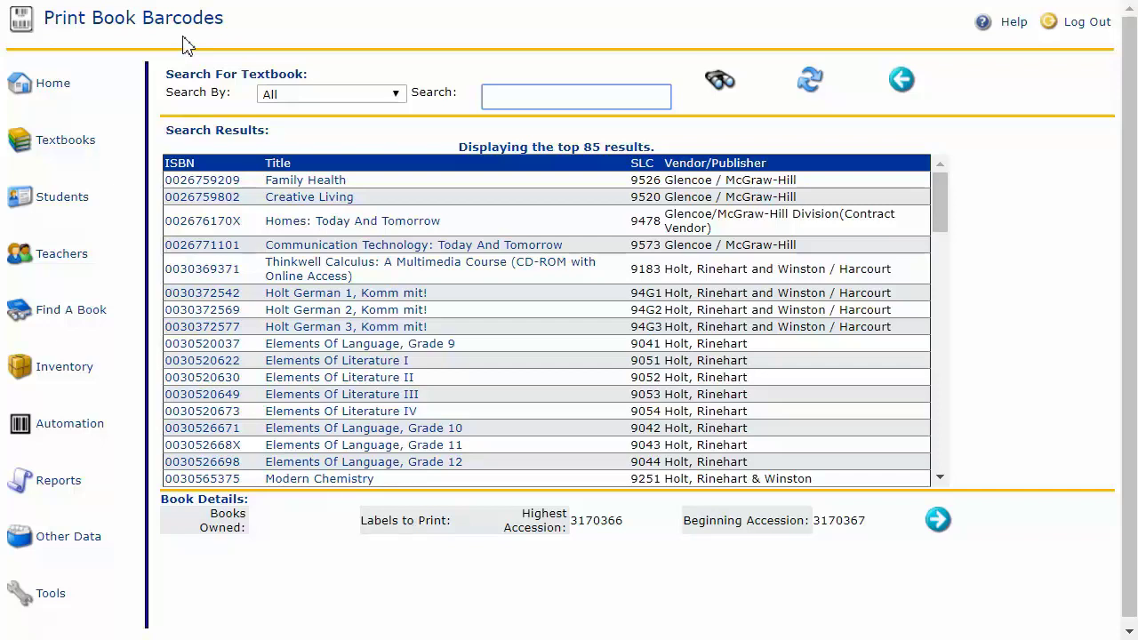
pyautogui.click(294, 98)
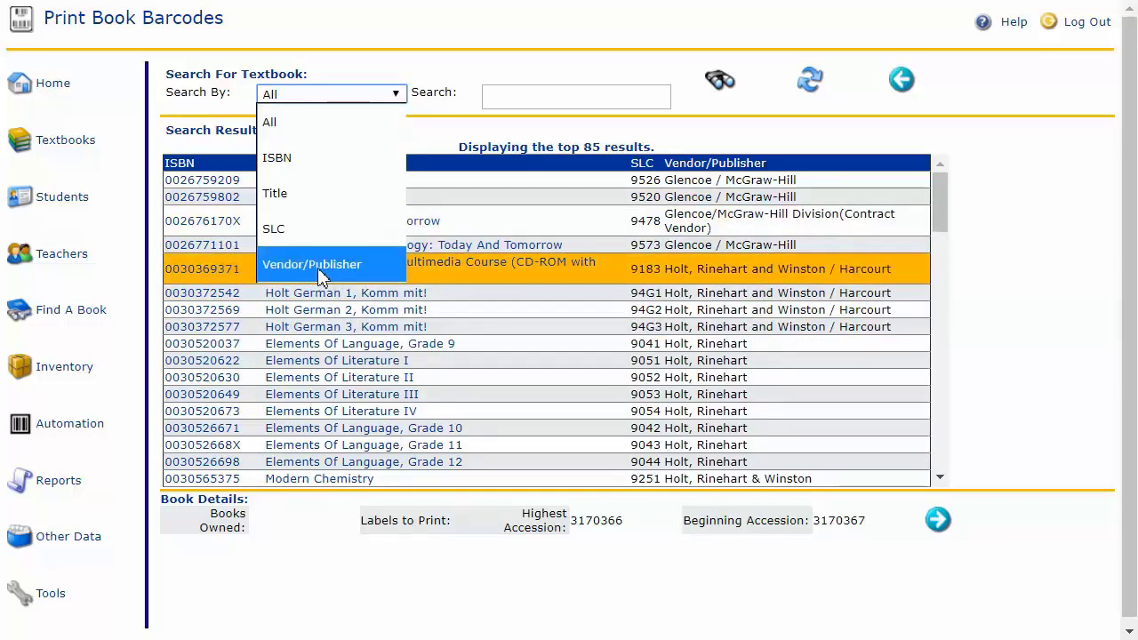
pyautogui.click(284, 129)
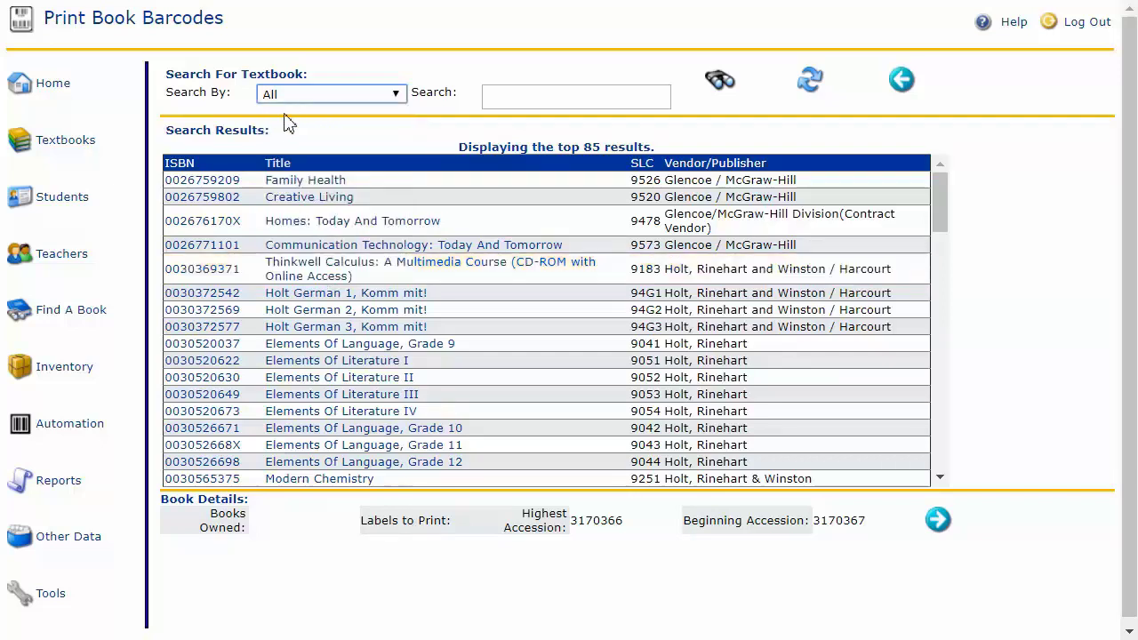
pyautogui.click(491, 99)
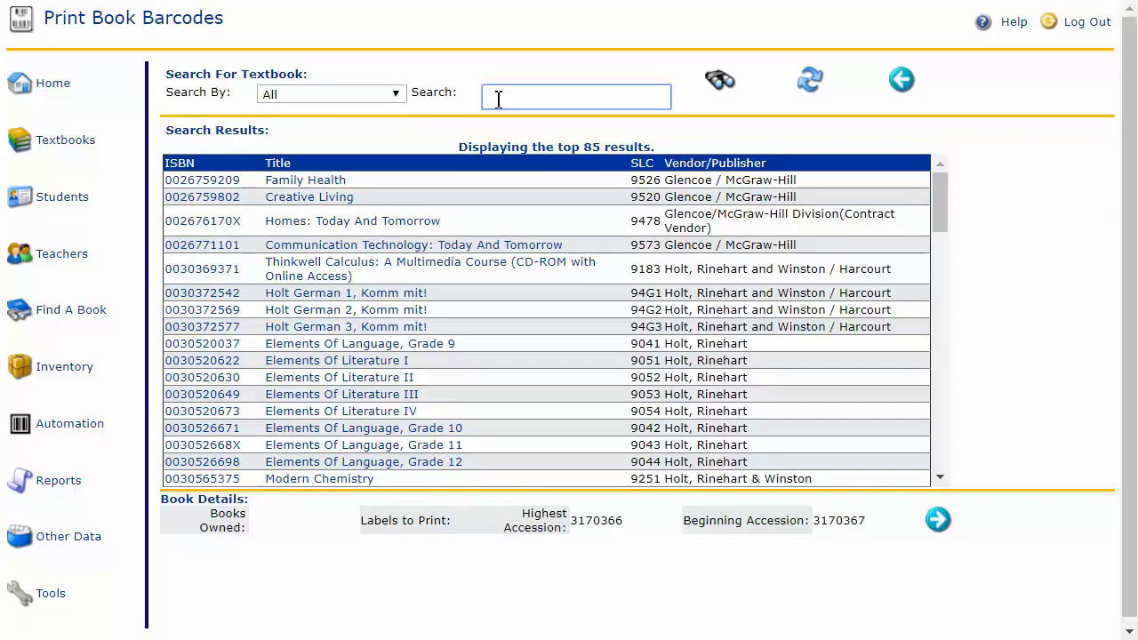
pyautogui.write('Ways of the')
pyautogui.click(722, 88)
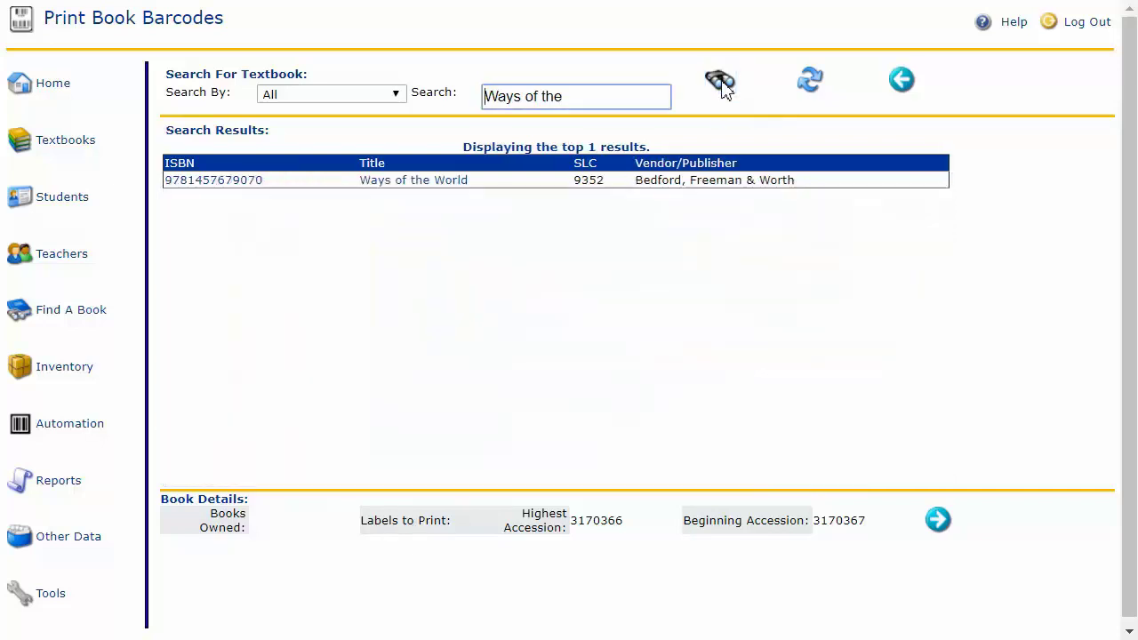
# Select the Ways of the World textbook, set Labels to Print to 15 and generate its barcode PDF
pyautogui.click(230, 188)
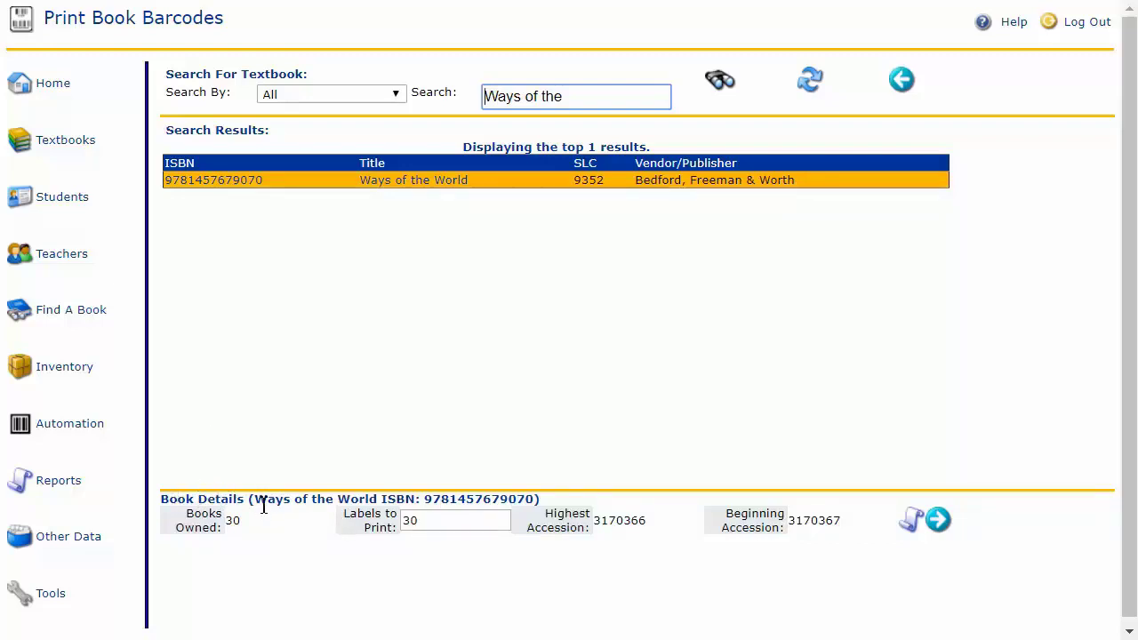
pyautogui.moveTo(256, 502); pyautogui.dragTo(536, 503)
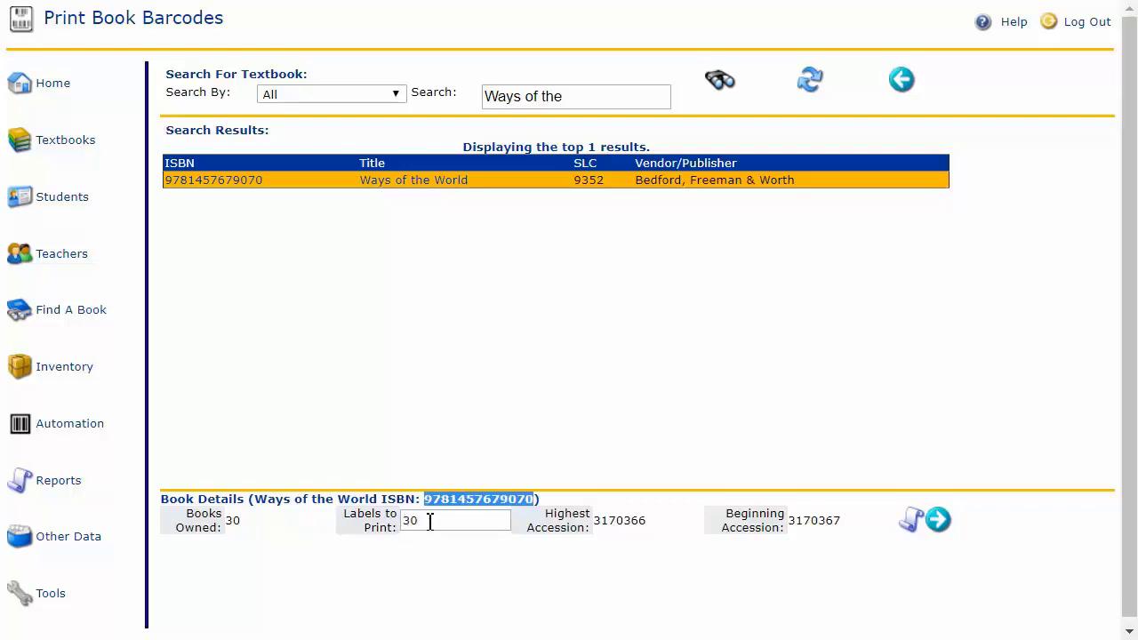
pyautogui.moveTo(429, 522); pyautogui.dragTo(400, 526)
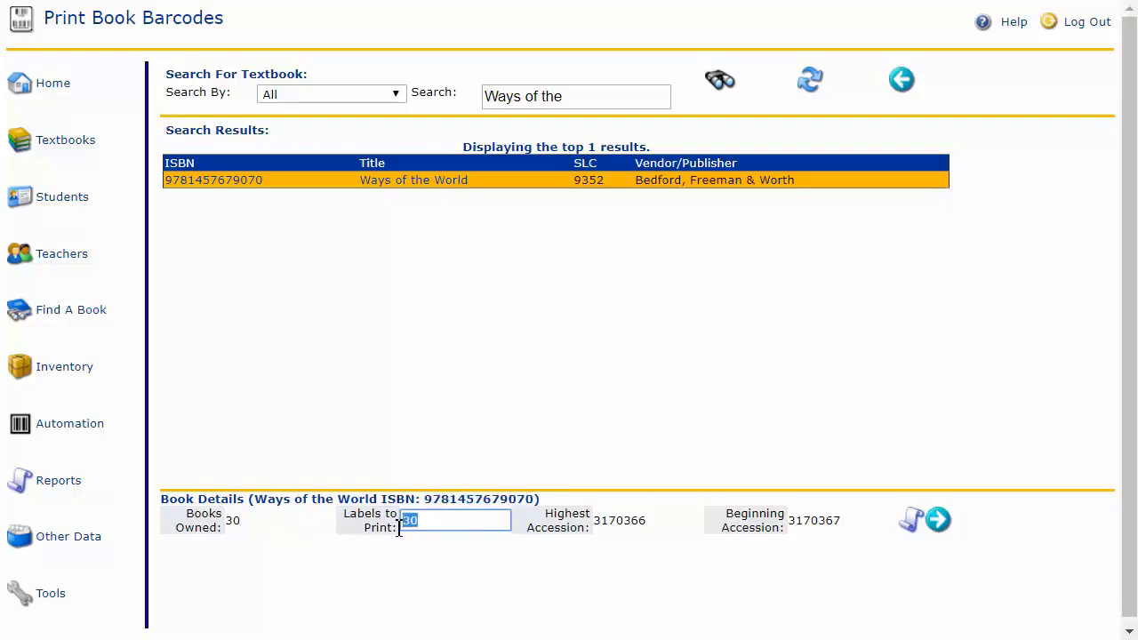
pyautogui.write('15')
pyautogui.click(910, 524)
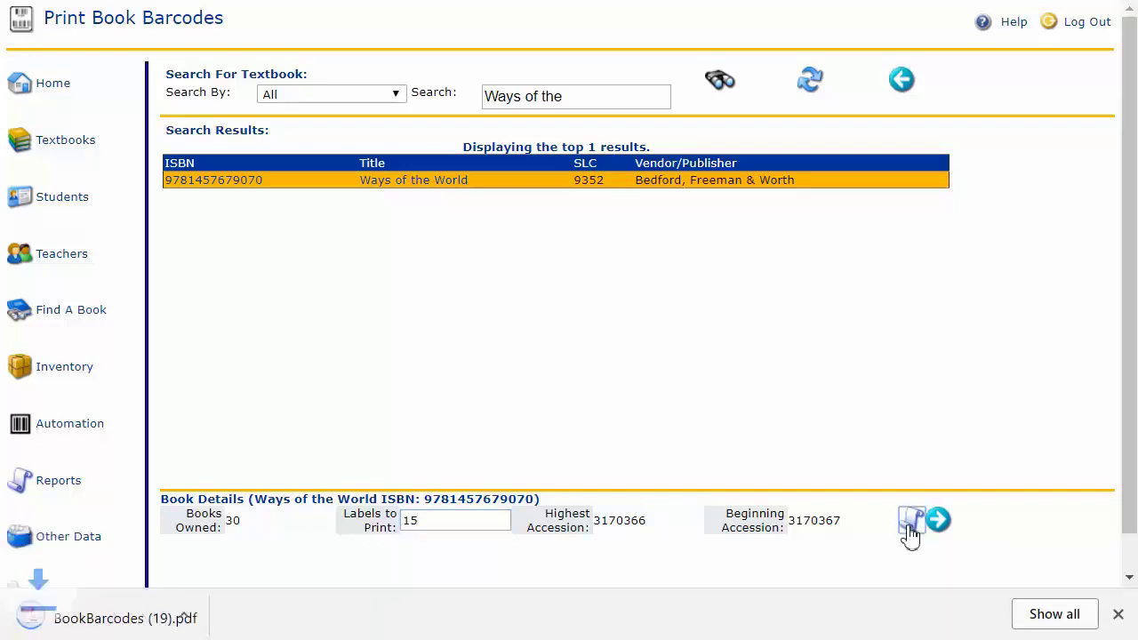
# Open the downloaded BookBarcodes (19).pdf, look over the full sheet of ISBN and accession labels, and close it
pyautogui.click(113, 623)
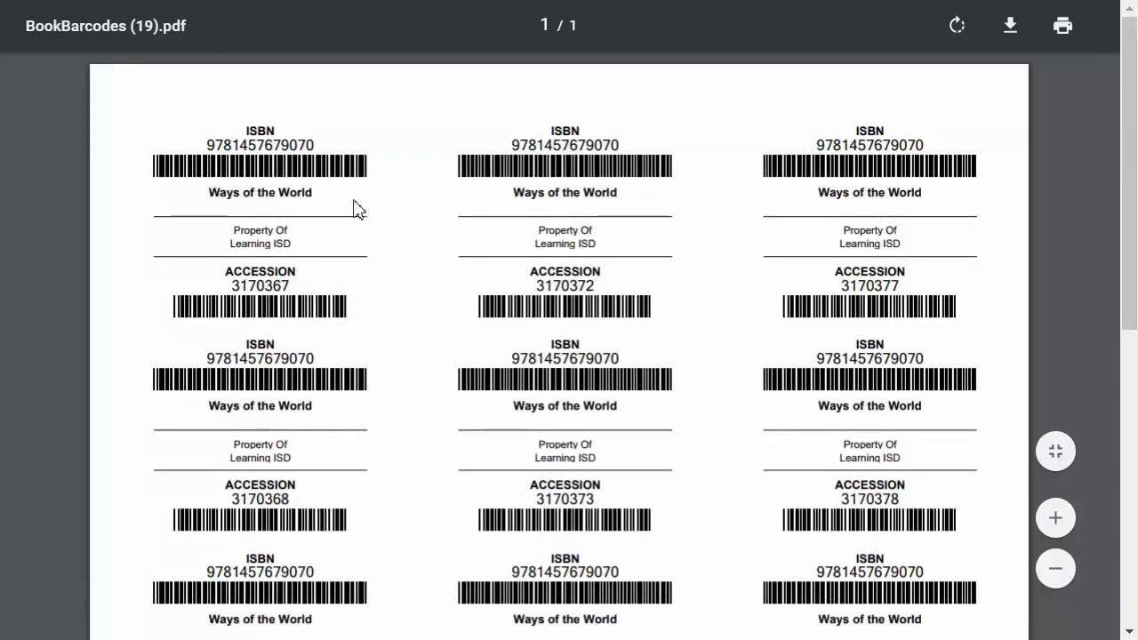
pyautogui.scroll(-3, 372, 222)
pyautogui.scroll(-4, 371, 222)
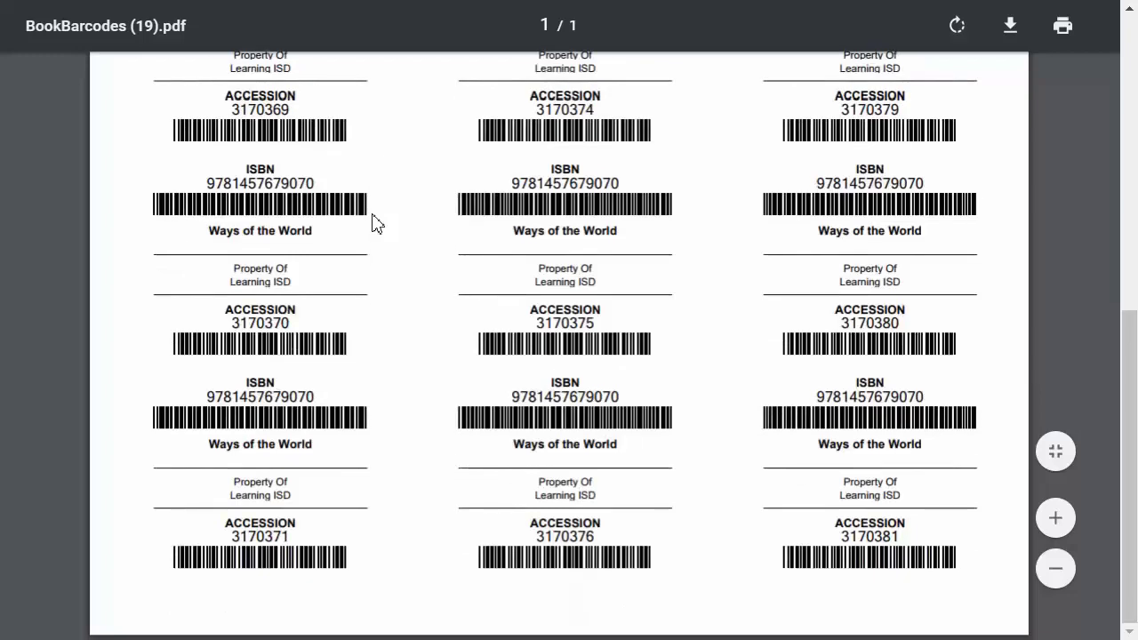
pyautogui.scroll(7, 373, 223)
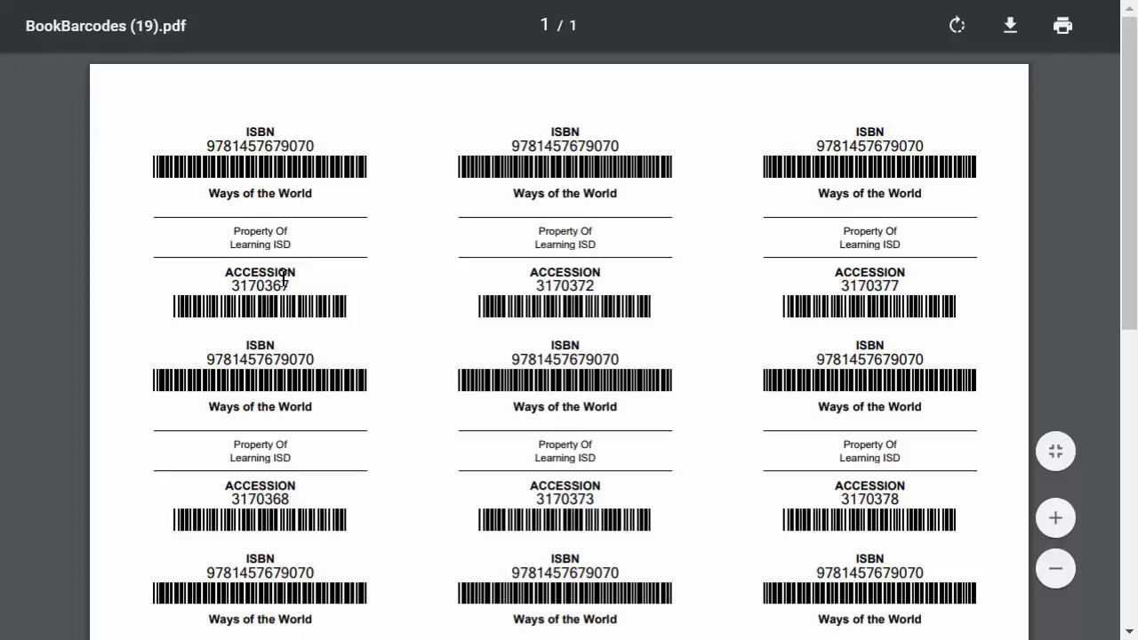
pyautogui.hotkey('ctrl', 'w')
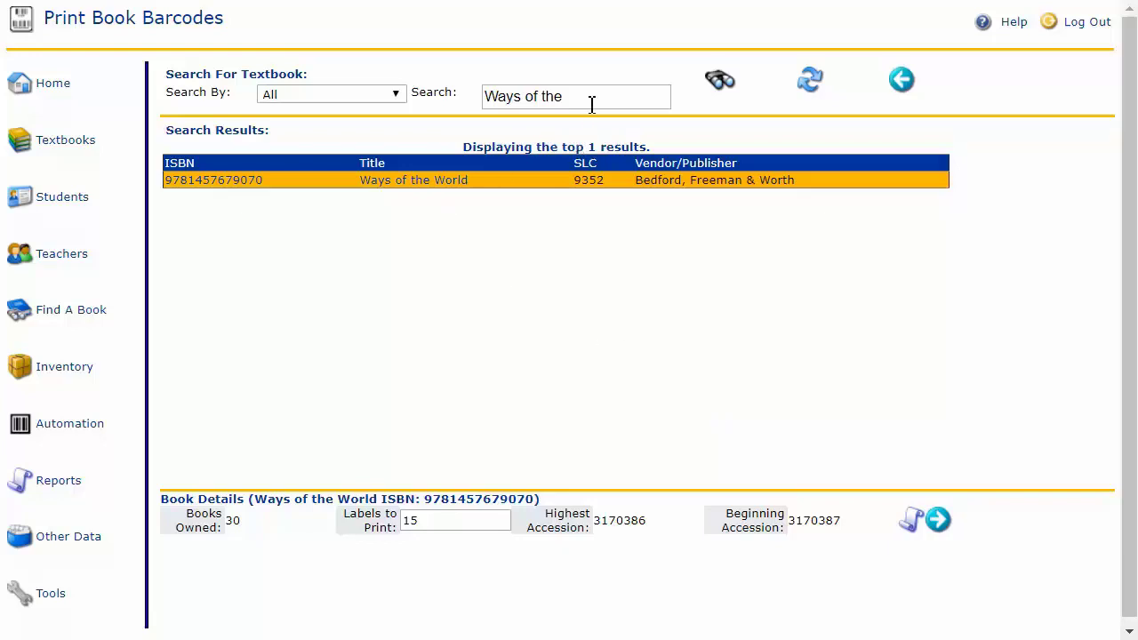
pyautogui.moveTo(591, 105); pyautogui.dragTo(486, 121)
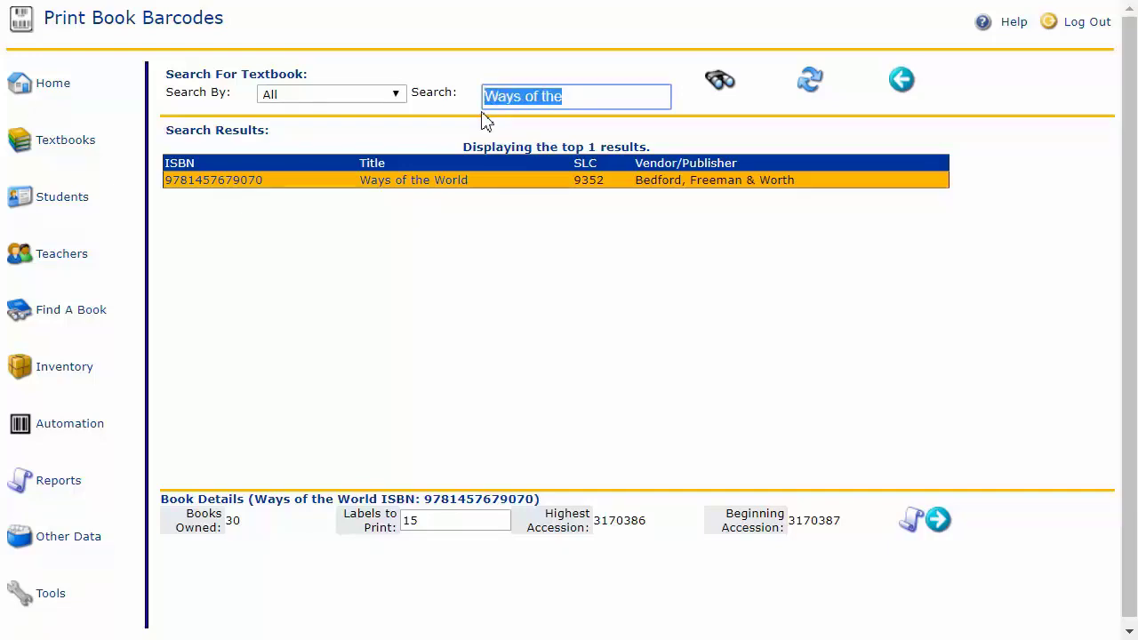
pyautogui.write('Algebra')
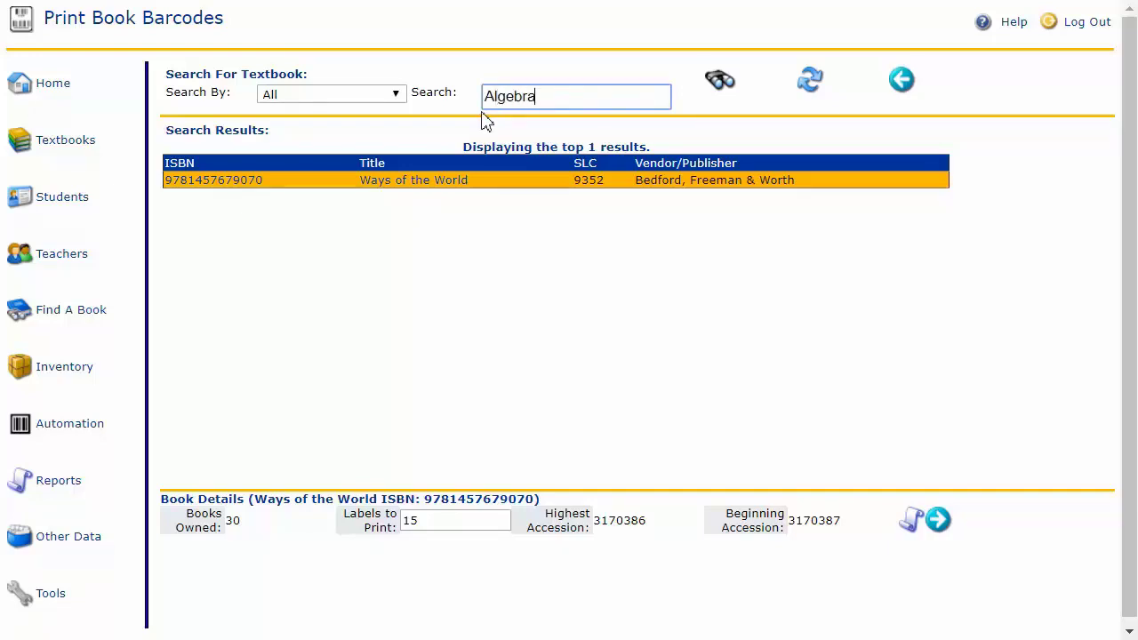
pyautogui.click(720, 82)
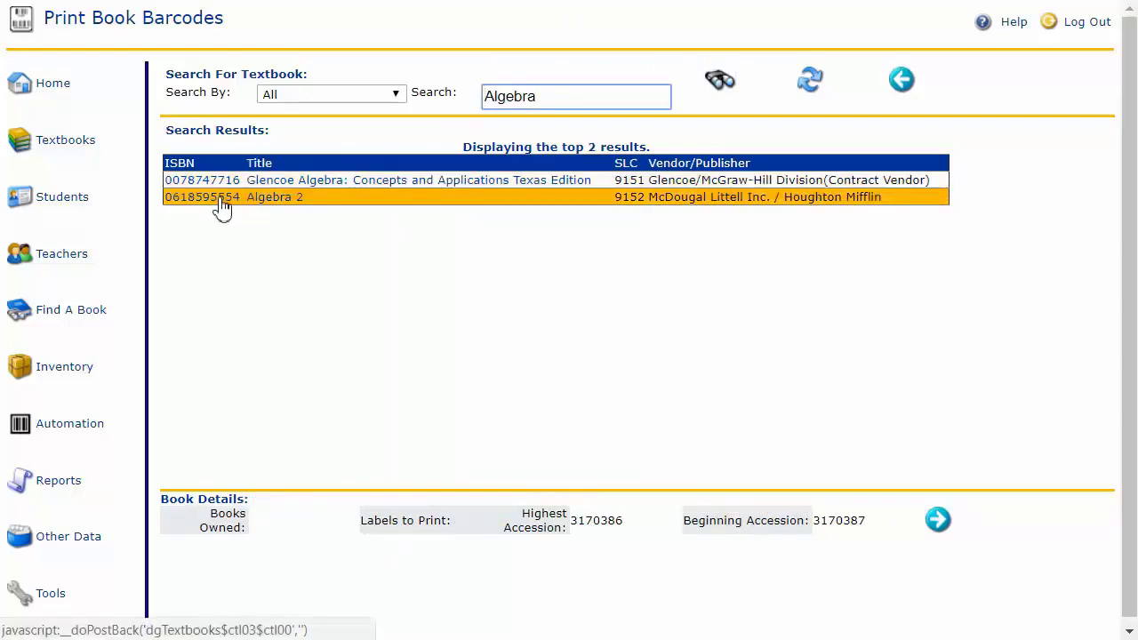
pyautogui.click(228, 202)
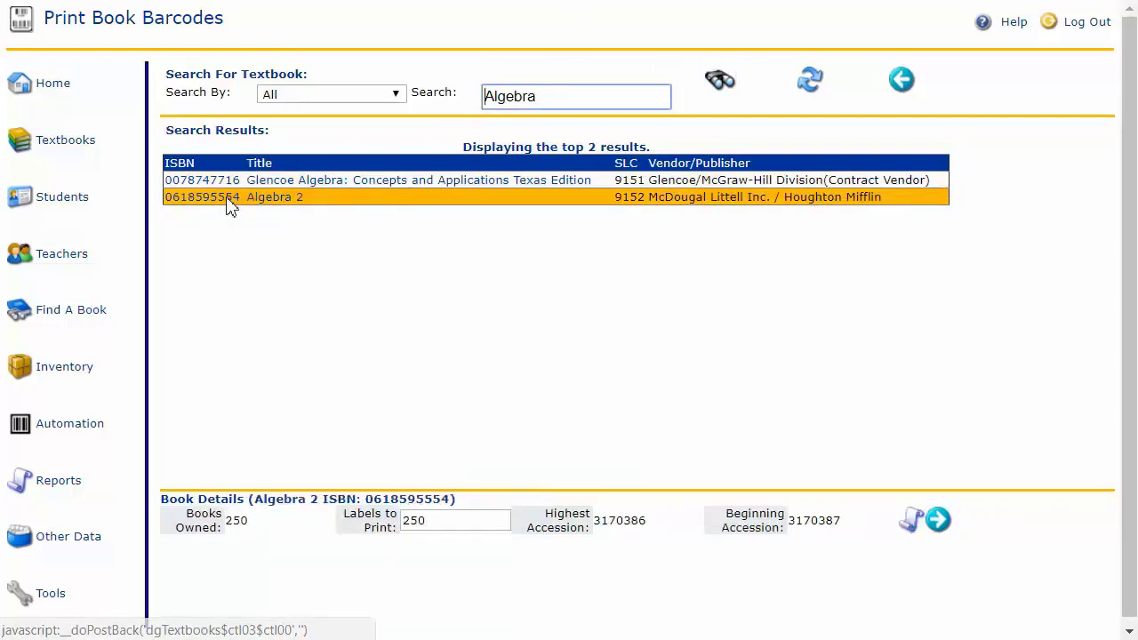
# Replace the default Labels to Print quantity for Algebra 2 and proceed to the starting label selection
pyautogui.click(446, 522)
pyautogui.moveTo(446, 522); pyautogui.dragTo(405, 529)
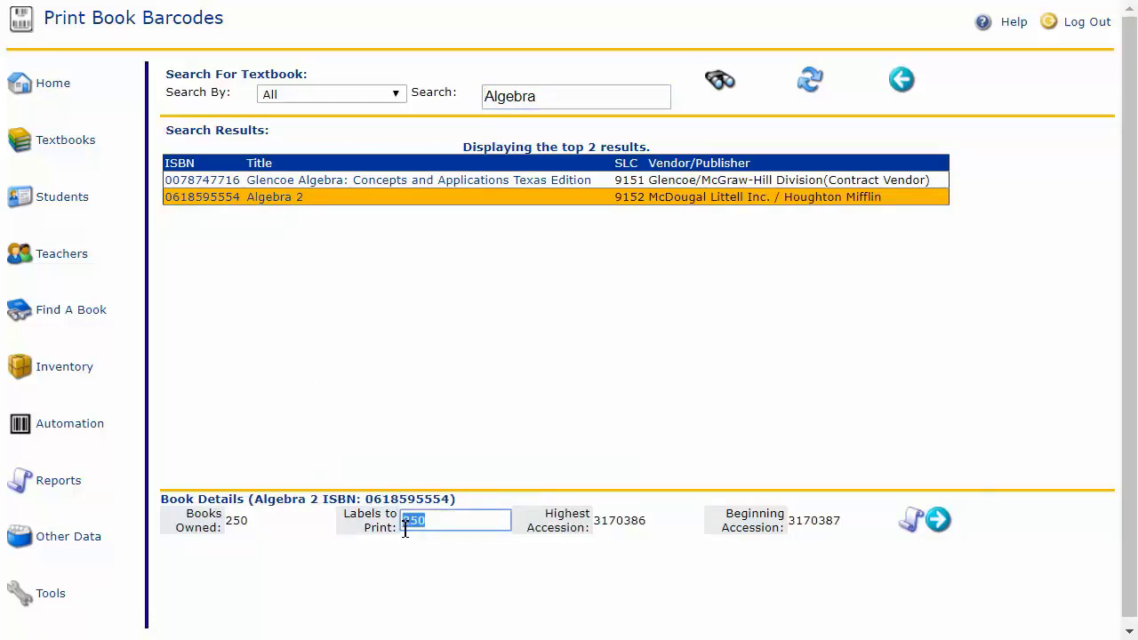
pyautogui.press('BackSpace')
pyautogui.click(941, 526)
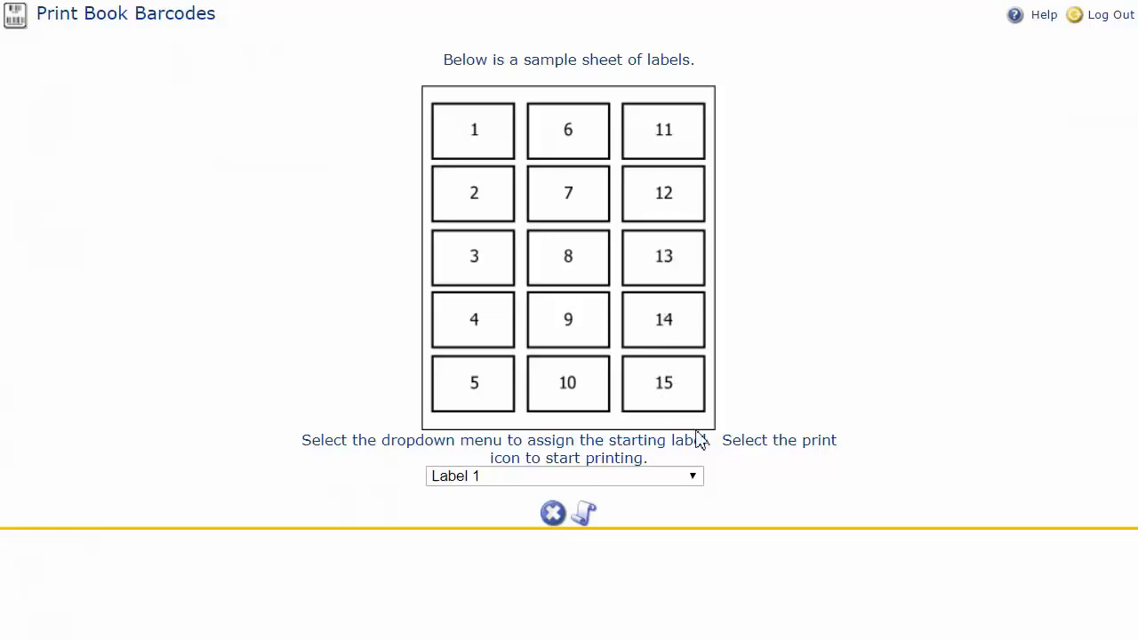
# Assign Label 11 as the starting label on the sheet and generate the Algebra 2 barcode PDF
pyautogui.click(696, 480)
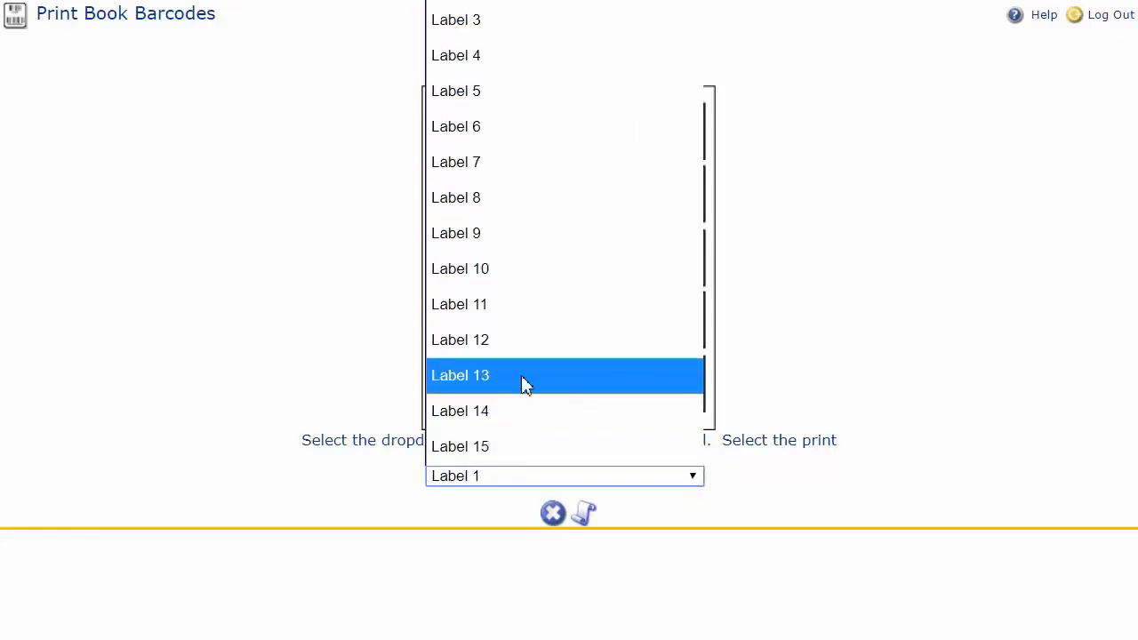
pyautogui.click(488, 309)
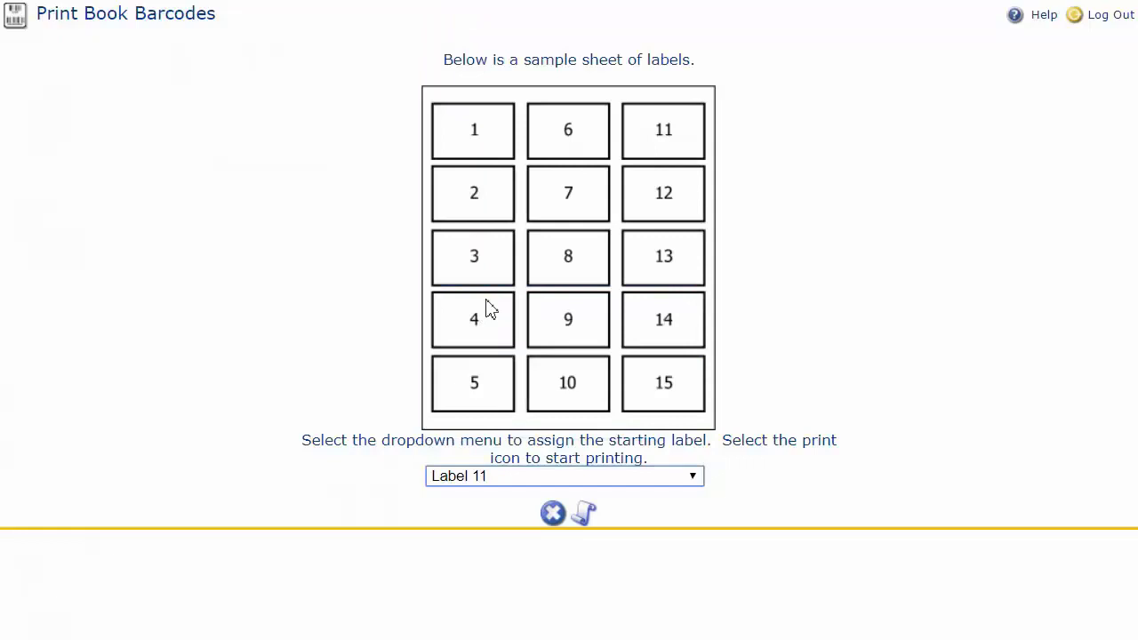
pyautogui.click(587, 522)
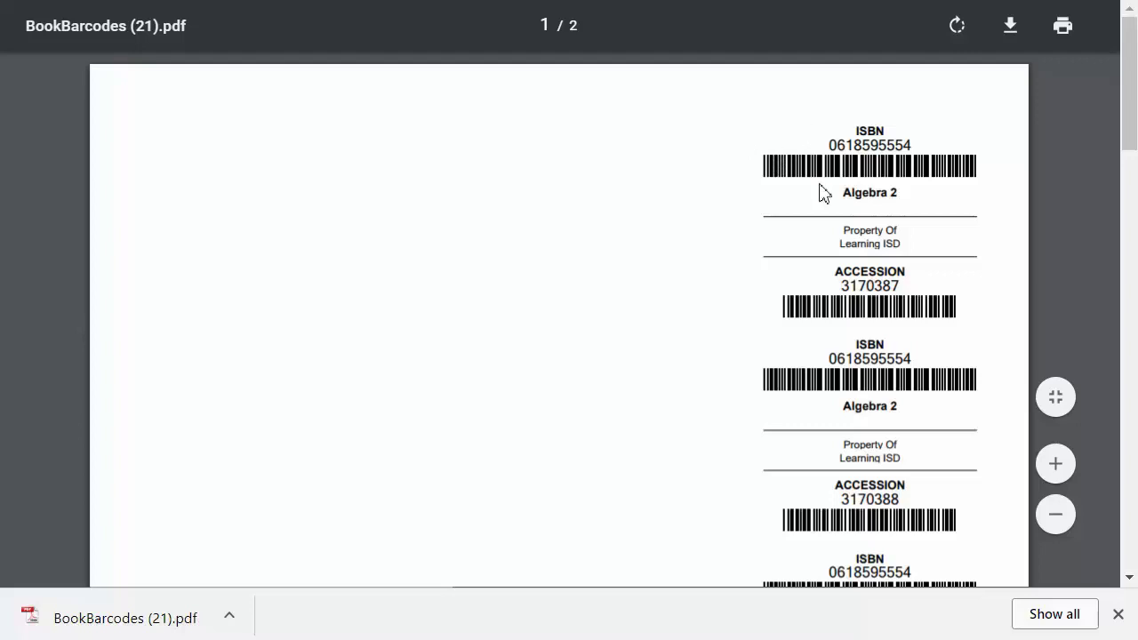
# Look through both pages of BookBarcodes (21).pdf to examine where the Algebra 2 labels are placed
pyautogui.scroll(-6, 838, 281)
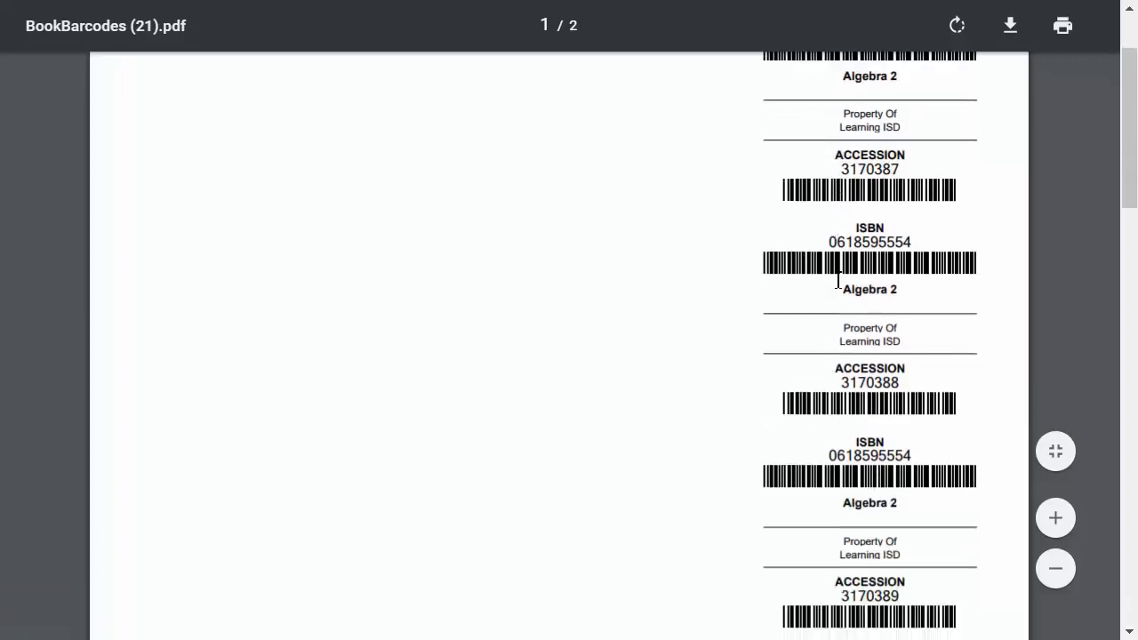
pyautogui.scroll(-3, 839, 281)
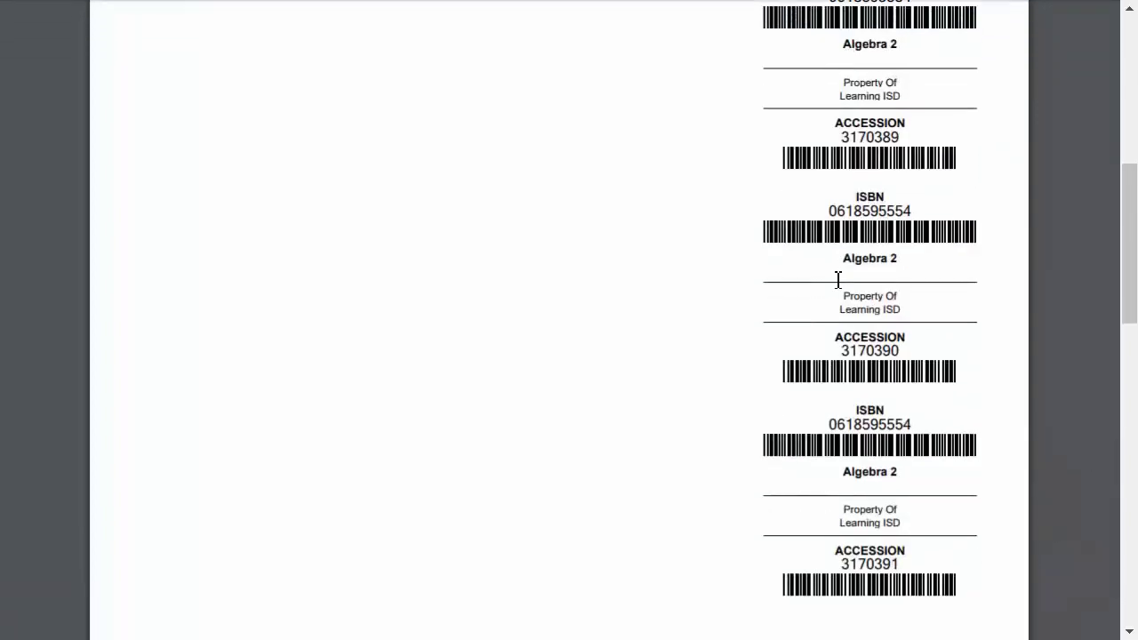
pyautogui.scroll(-4, 839, 281)
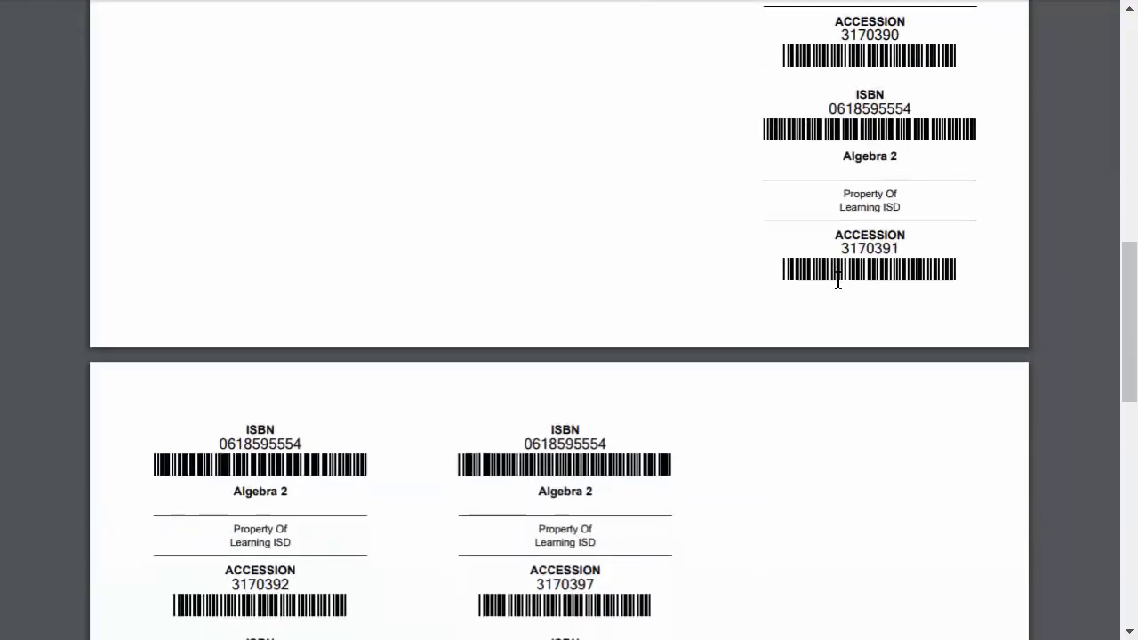
pyautogui.scroll(-3, 353, 251)
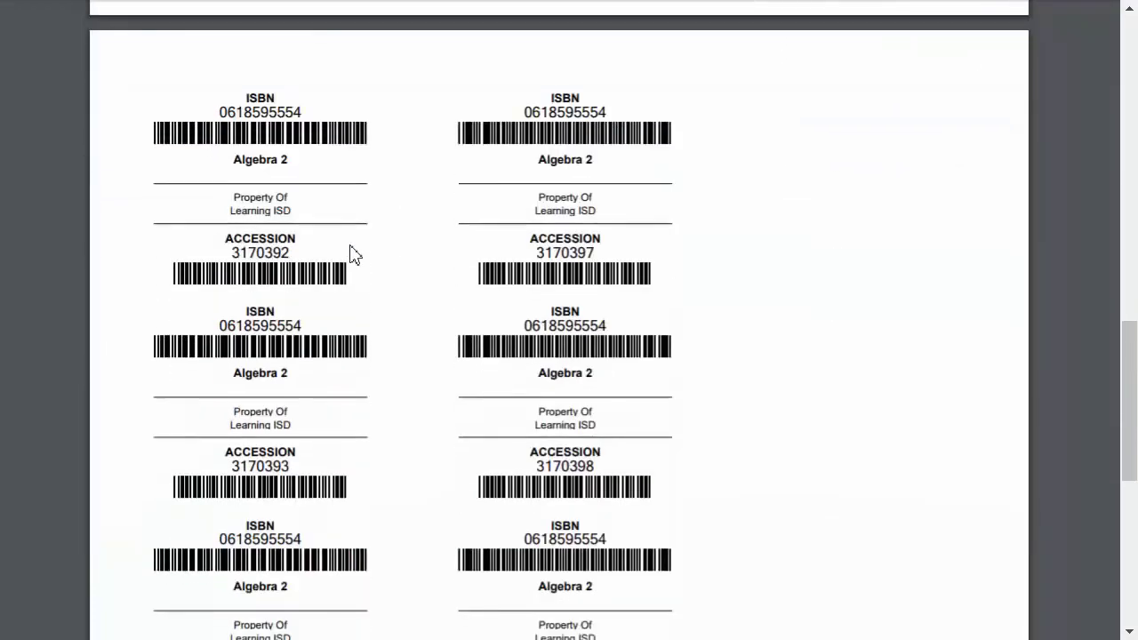